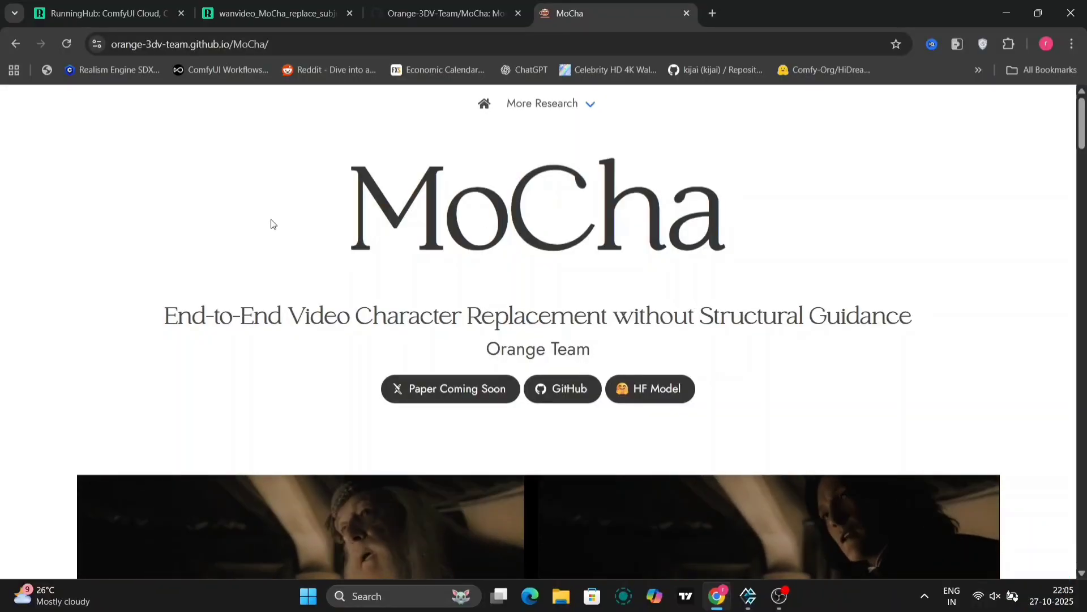
# - Highlight the MoCha title and the caption describing its character replacement
pyautogui.moveTo(347, 225); pyautogui.dragTo(754, 249)
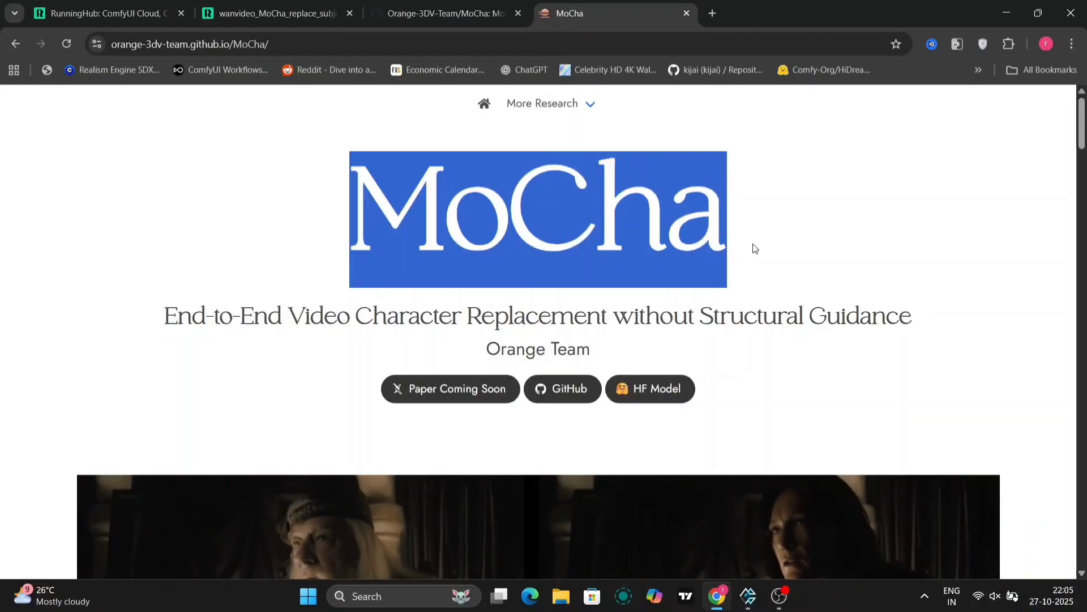
pyautogui.click(753, 247)
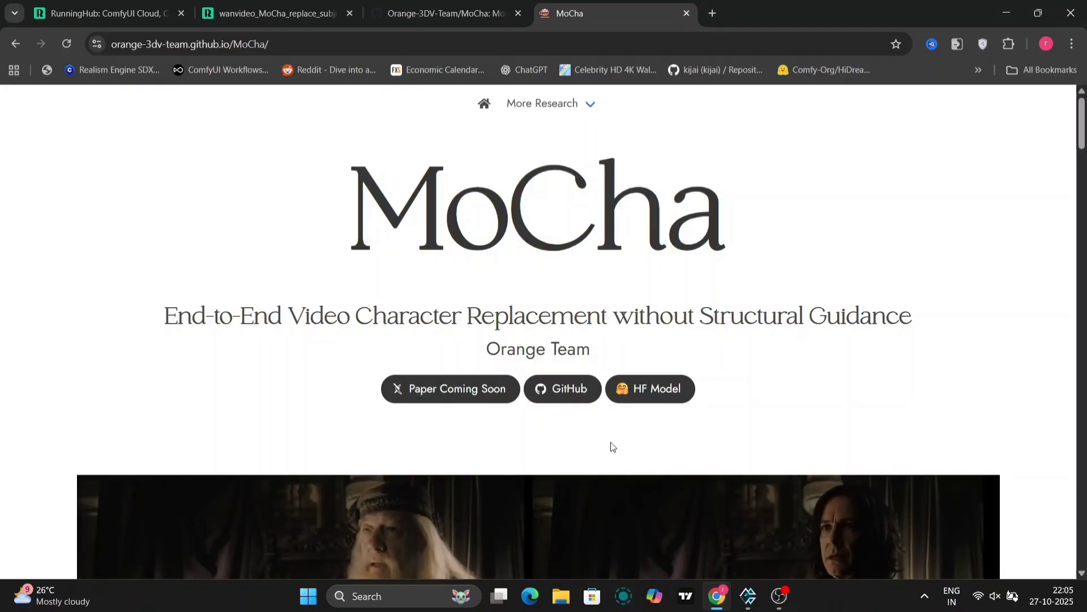
pyautogui.scroll(-8, 611, 450)
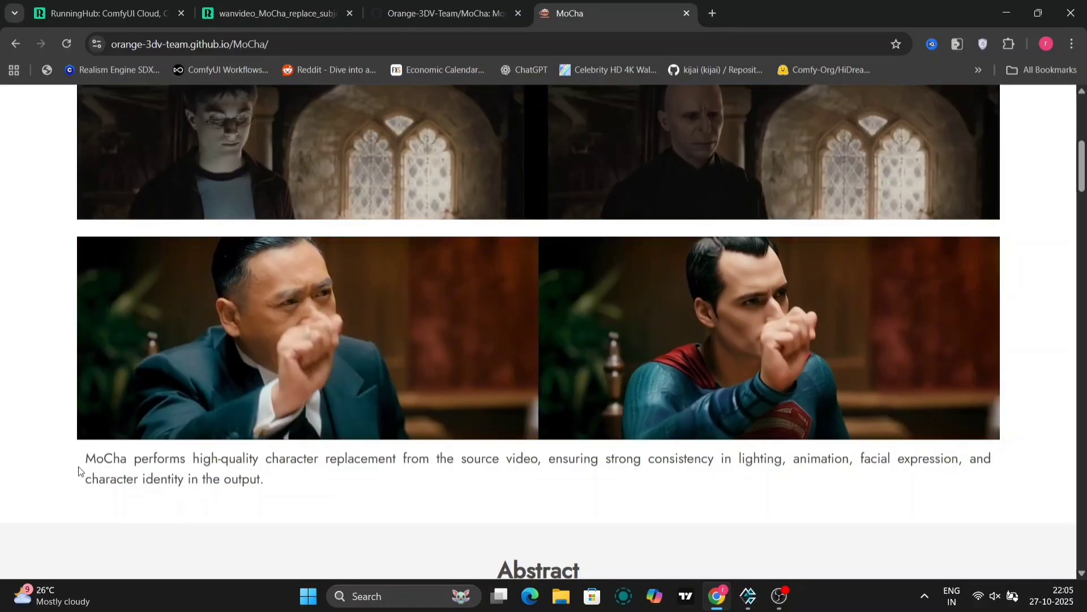
pyautogui.moveTo(78, 472); pyautogui.dragTo(476, 485)
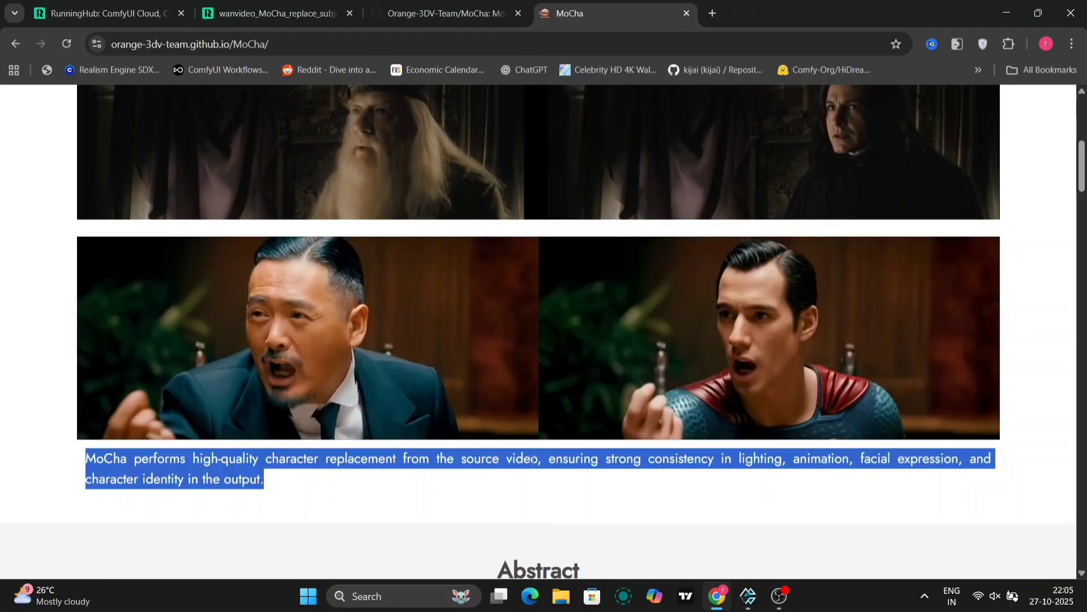
# - Scroll down past the demo videos to the Abstract and Getting Started with MoCha sections
pyautogui.scroll(2, 533, 460)
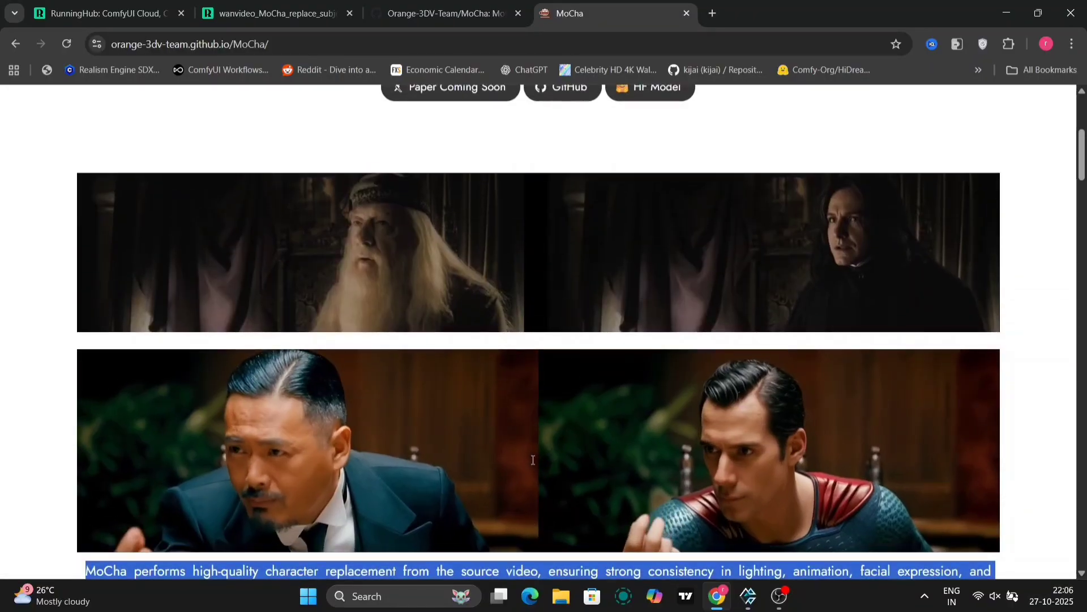
pyautogui.moveTo(246, 449)
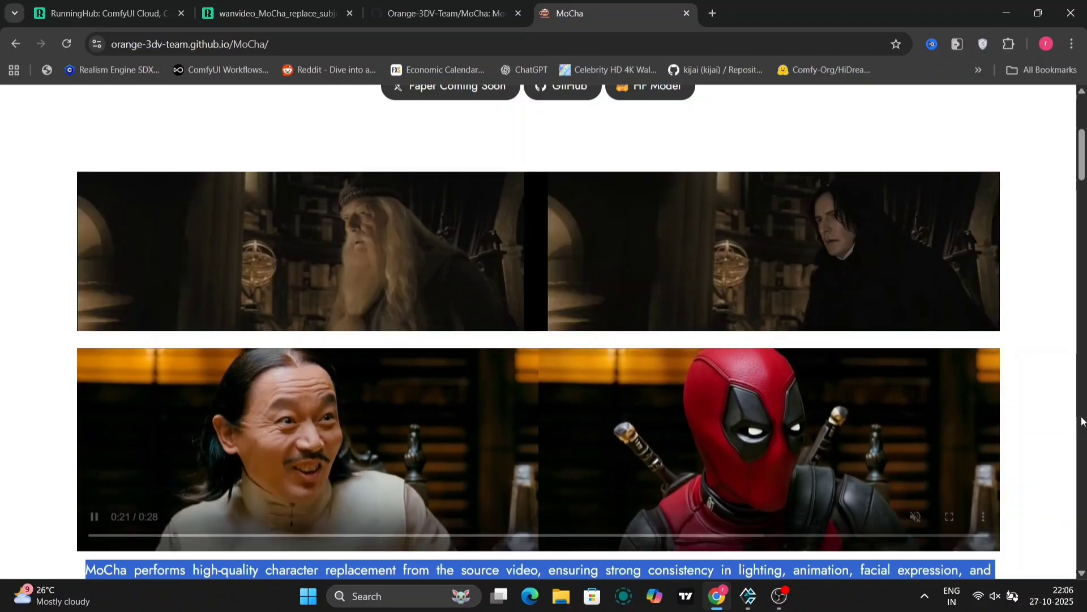
pyautogui.scroll(-1, 1047, 482)
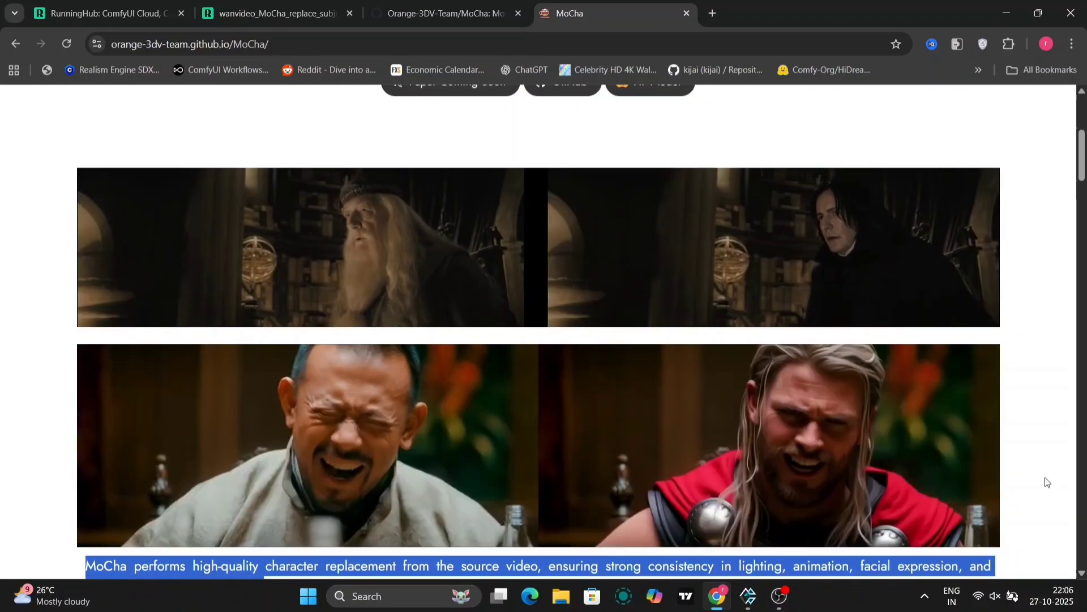
pyautogui.scroll(-8, 1047, 482)
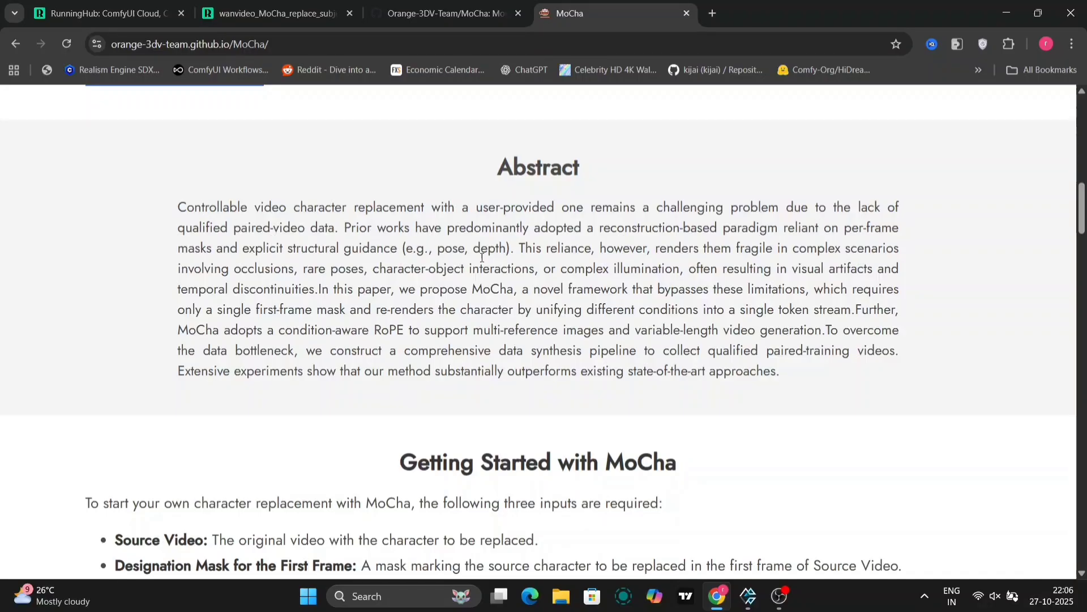
# - Scroll through the three required inputs and the character replacement explainer video to Qualitative Performance
pyautogui.scroll(-4, 482, 257)
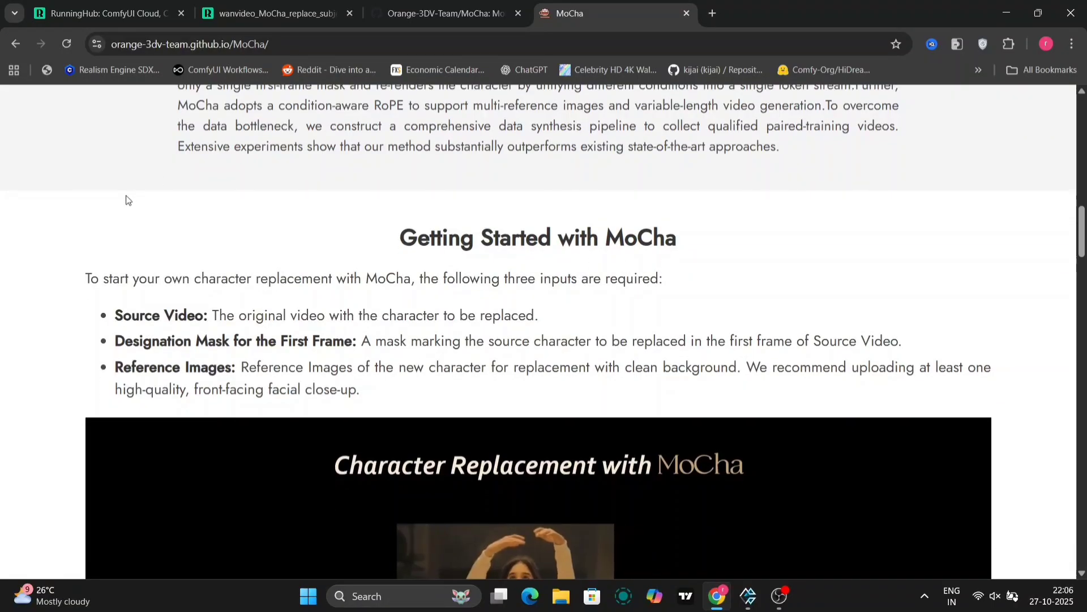
pyautogui.scroll(-2, 482, 310)
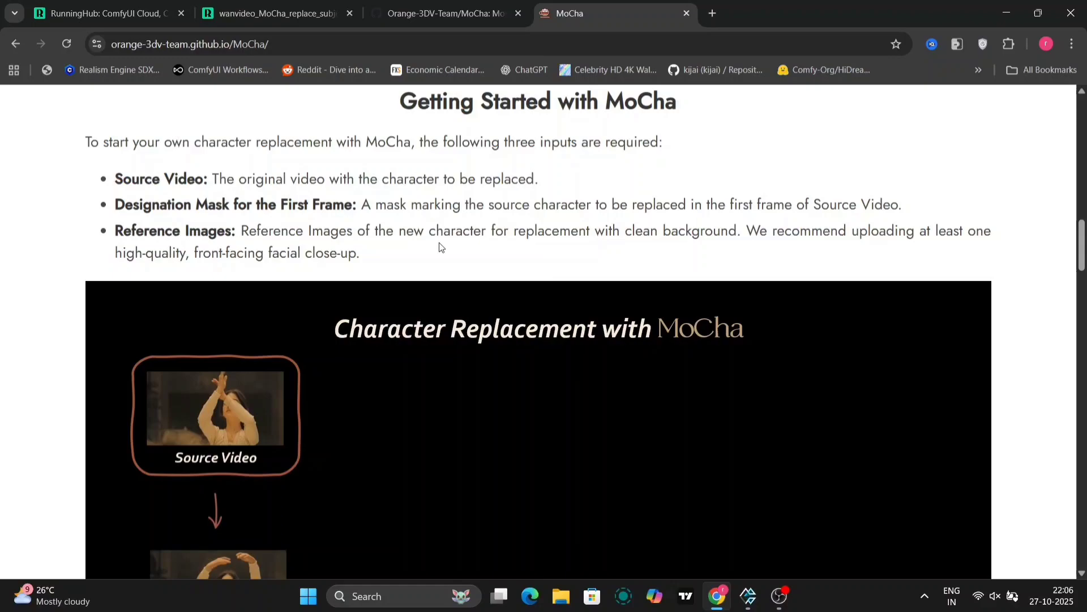
pyautogui.scroll(-5, 440, 242)
pyautogui.scroll(1, 440, 242)
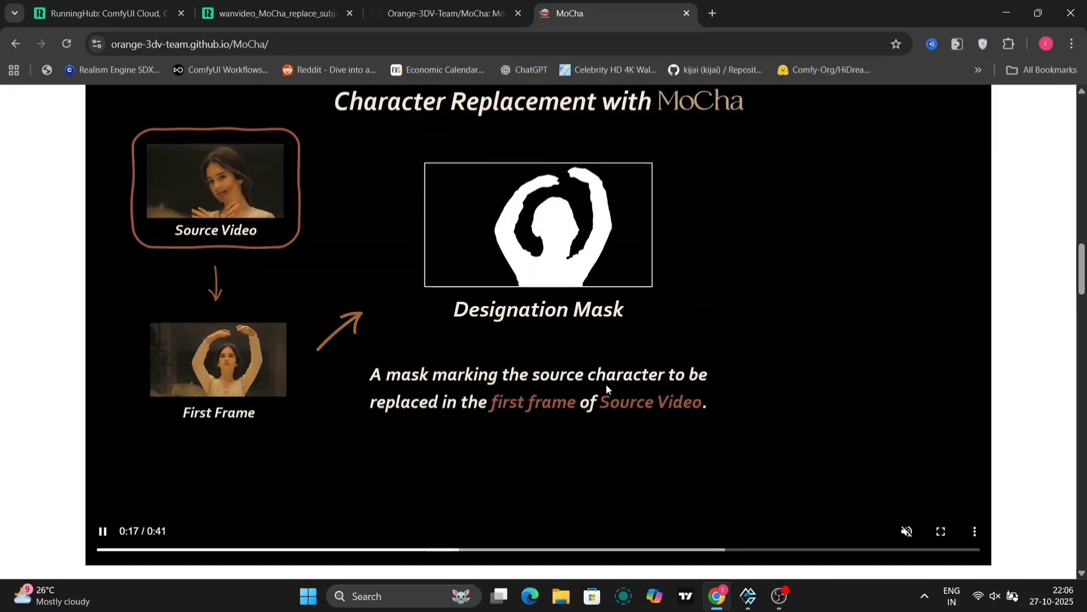
# - Cycle through five cartoon replacement examples, then scroll down to Real-Person Character Replacement
pyautogui.scroll(-7, 521, 422)
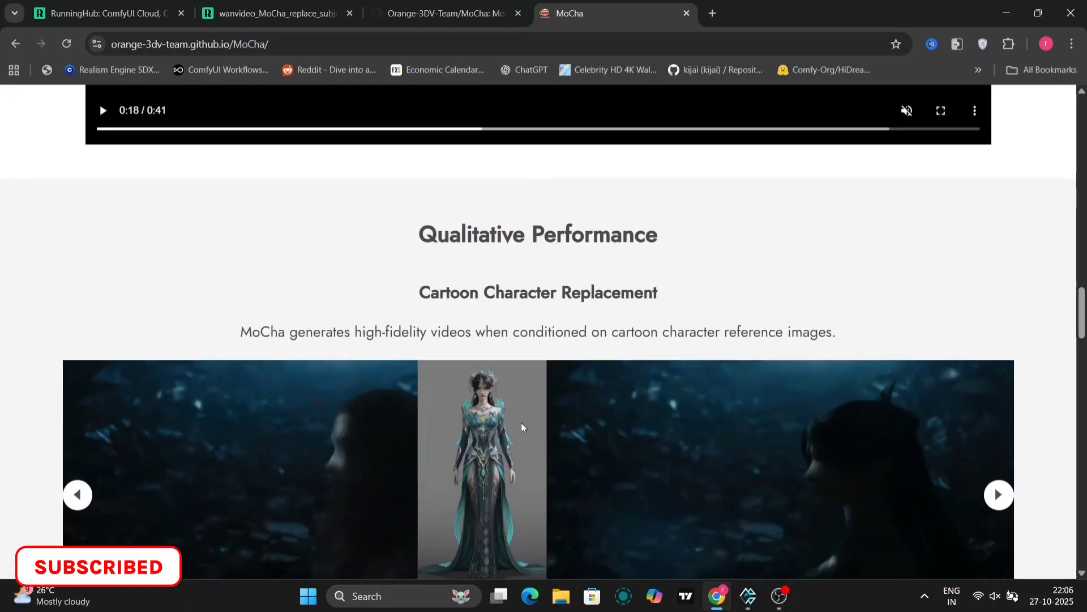
pyautogui.scroll(-2, 521, 423)
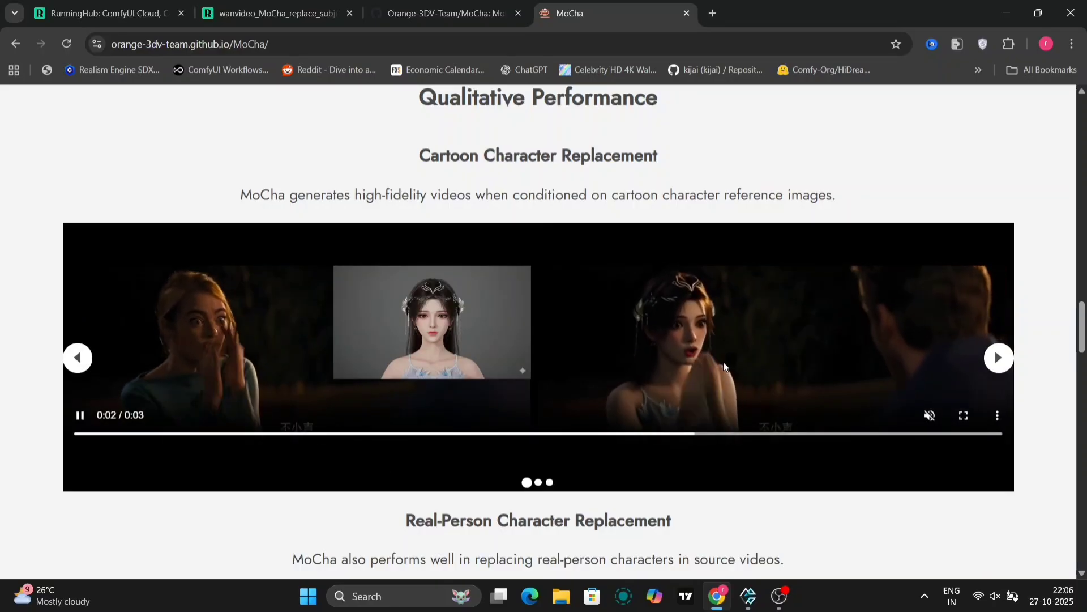
pyautogui.click(1000, 360)
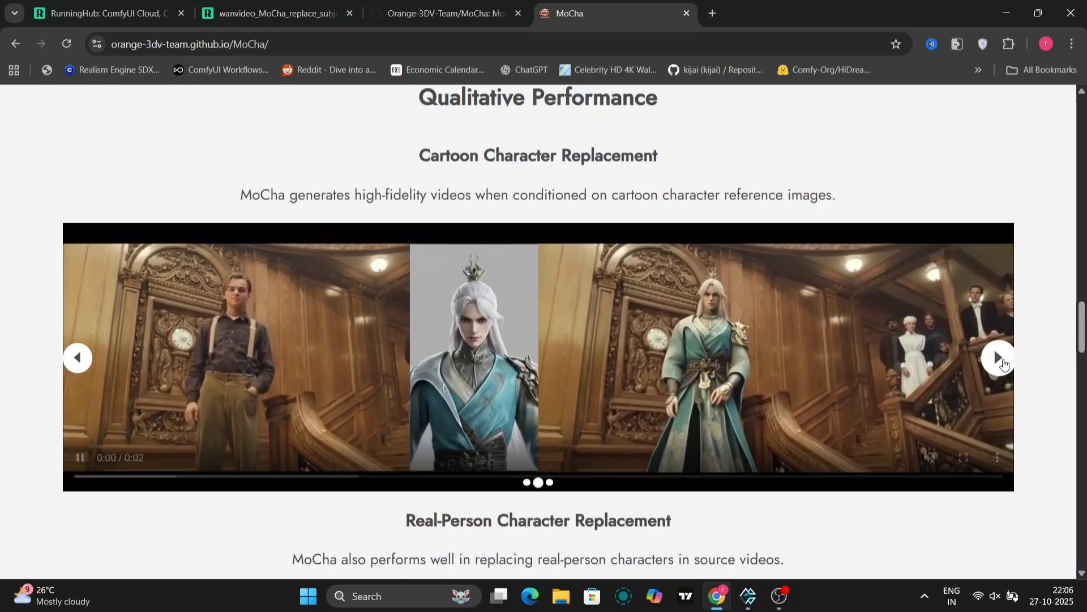
pyautogui.click(1000, 359)
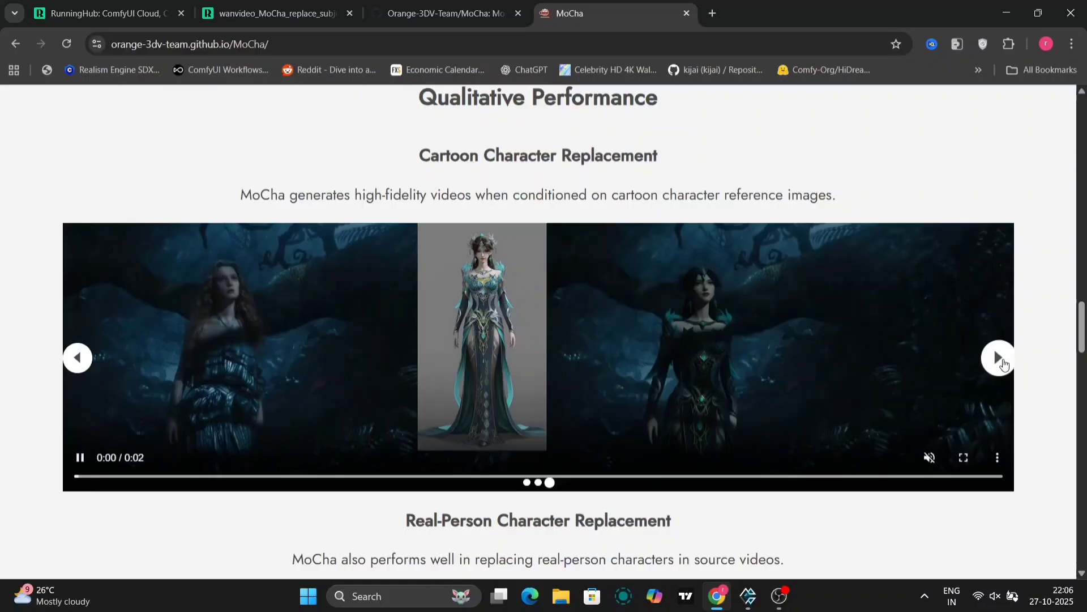
pyautogui.click(1000, 360)
pyautogui.click(1000, 359)
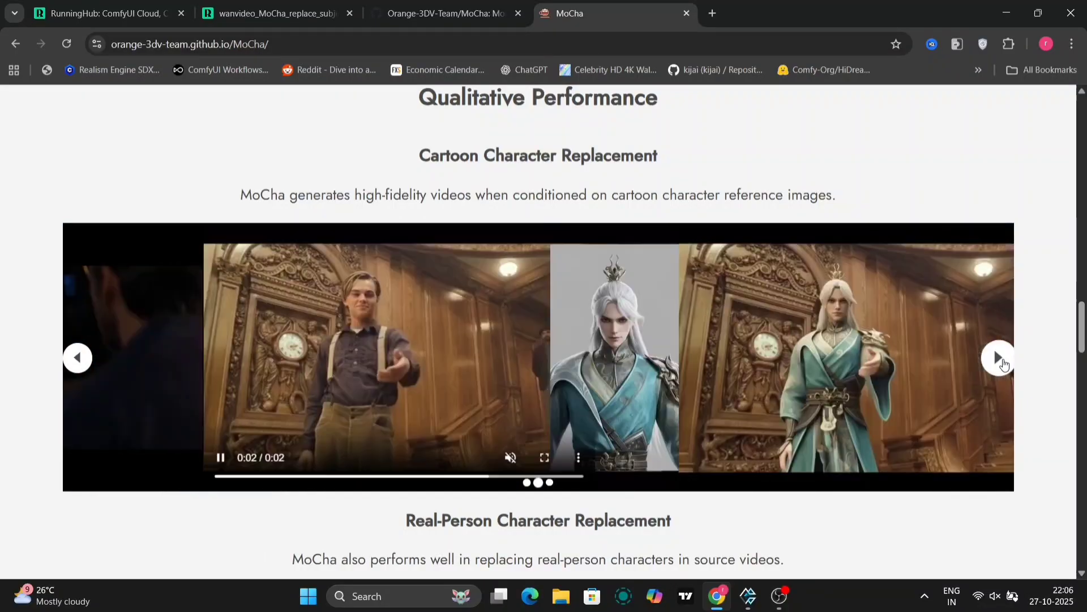
pyautogui.click(1000, 360)
pyautogui.scroll(-3, 1004, 365)
pyautogui.scroll(-3, 1004, 364)
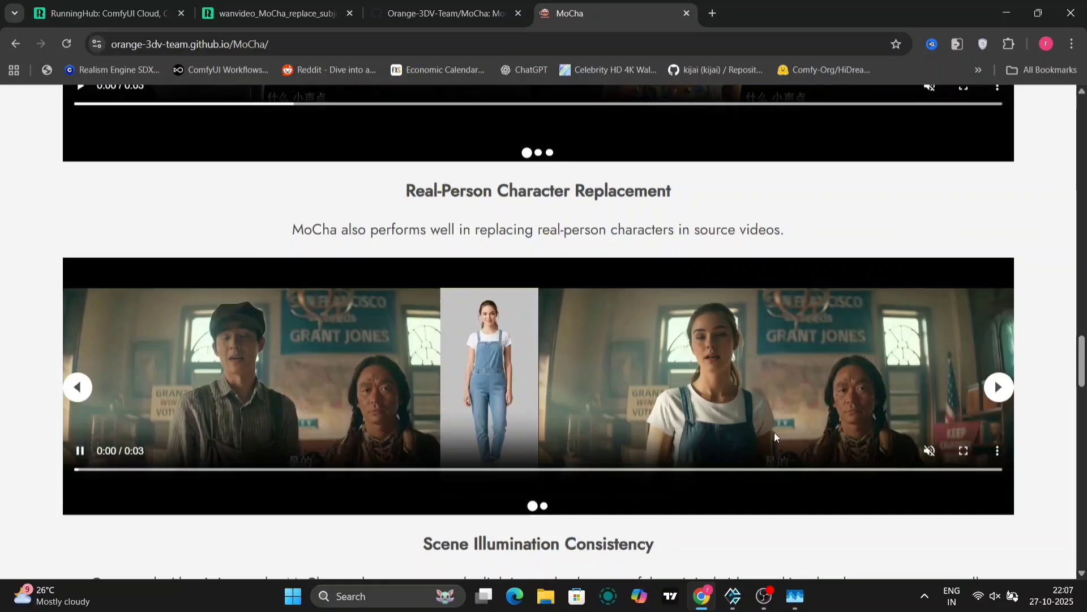
# - Scroll past the Illumination and Action Preservation carousels to the BibTeX citation and footer
pyautogui.scroll(-7, 789, 558)
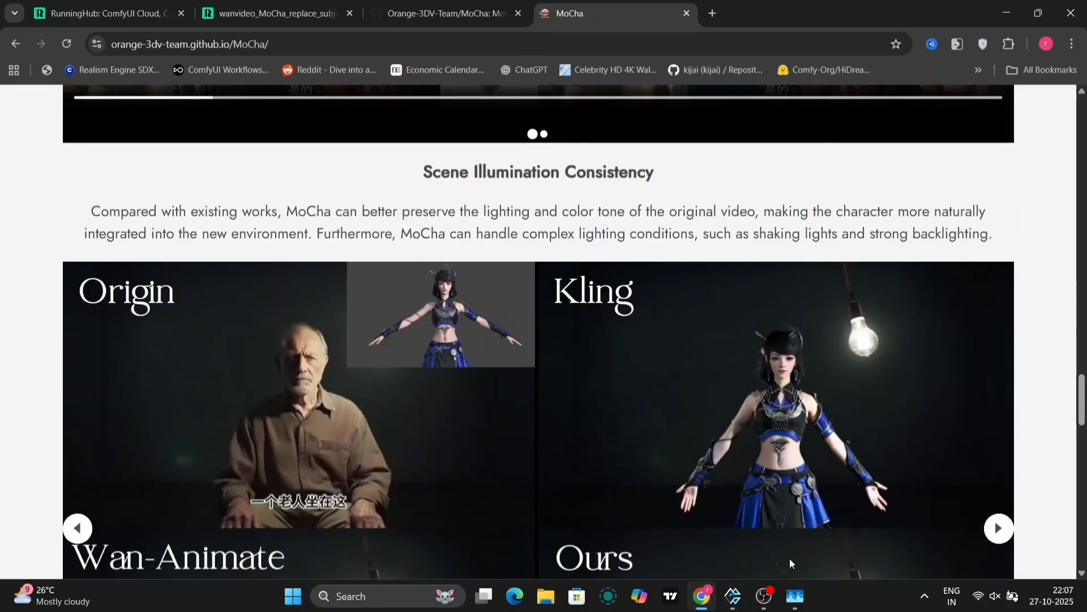
pyautogui.scroll(-2, 790, 559)
pyautogui.scroll(2, 789, 559)
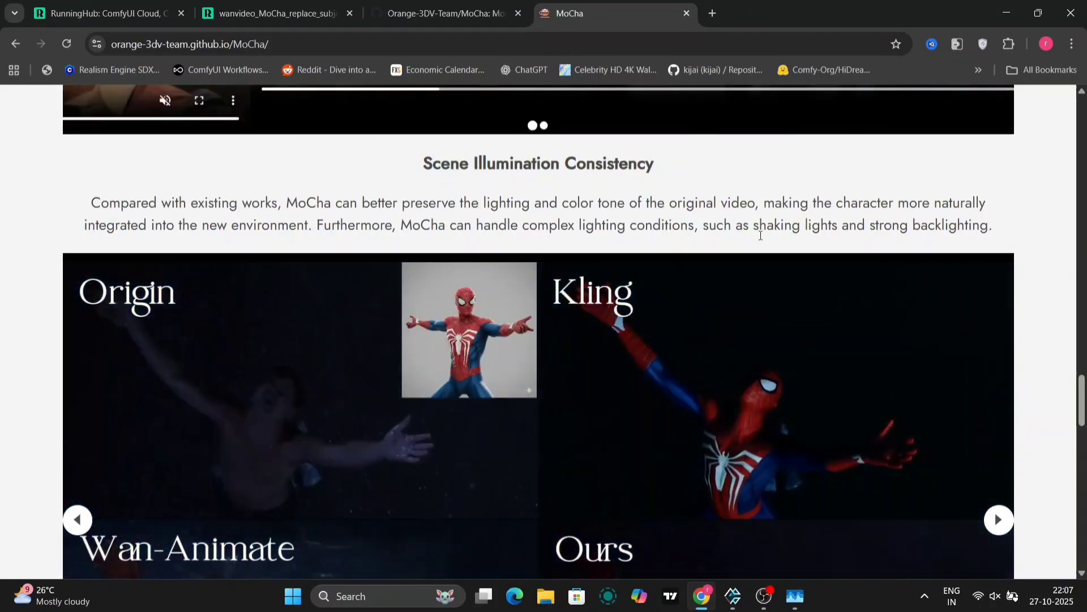
pyautogui.scroll(-5, 761, 236)
pyautogui.moveTo(760, 235)
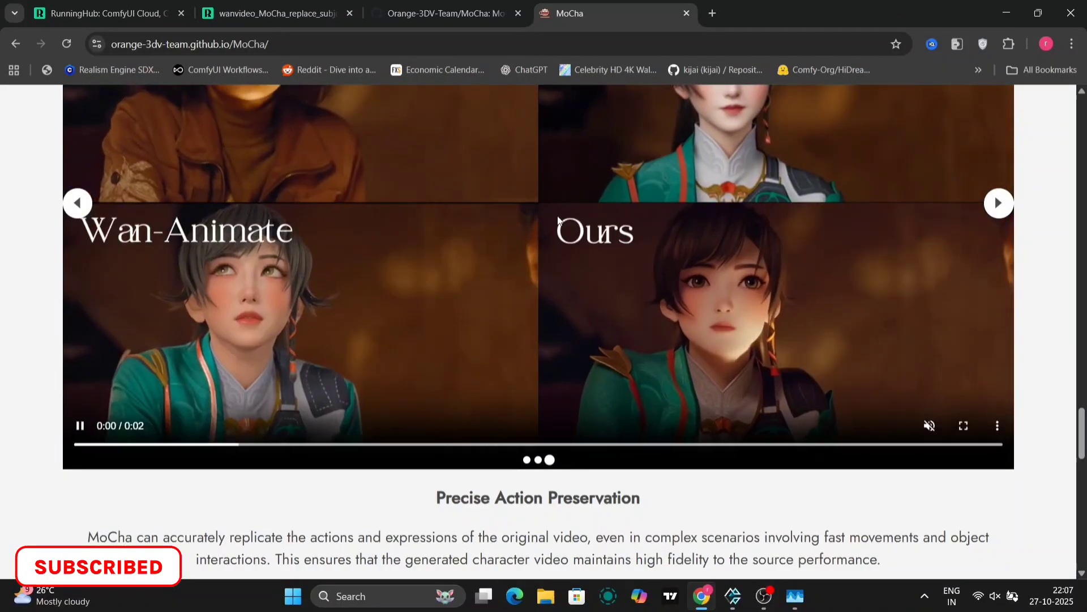
pyautogui.scroll(-2, 564, 232)
pyautogui.scroll(-6, 564, 231)
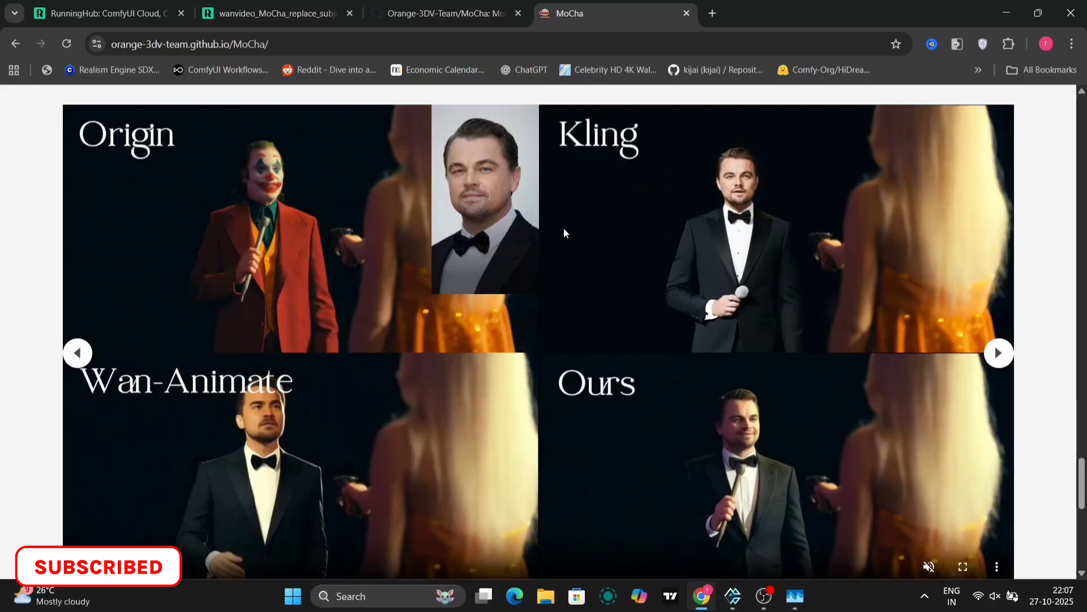
pyautogui.scroll(-1, 564, 231)
pyautogui.scroll(-5, 564, 232)
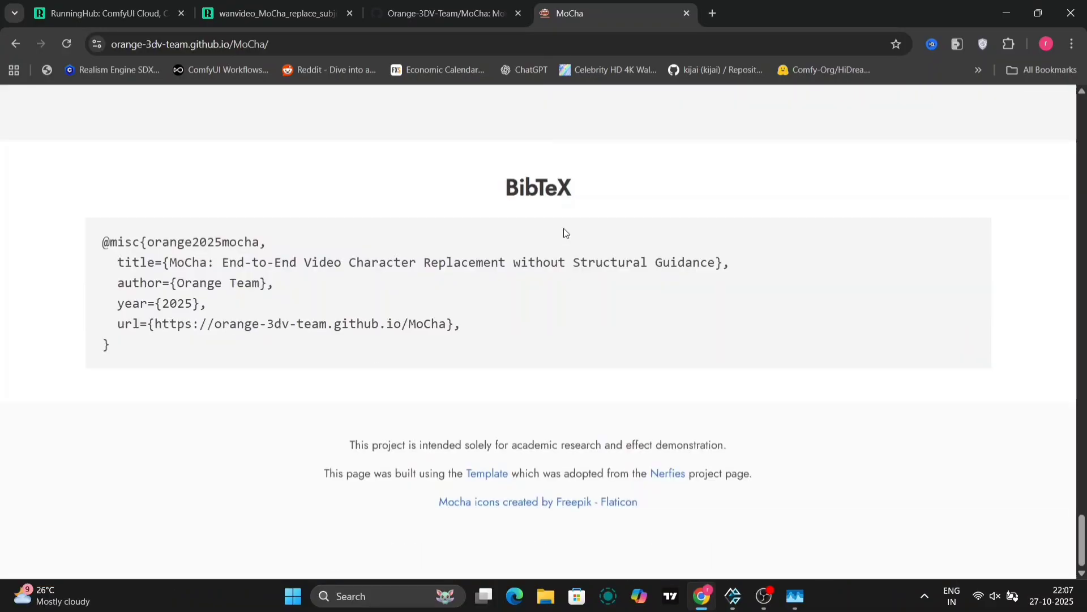
pyautogui.scroll(1, 564, 232)
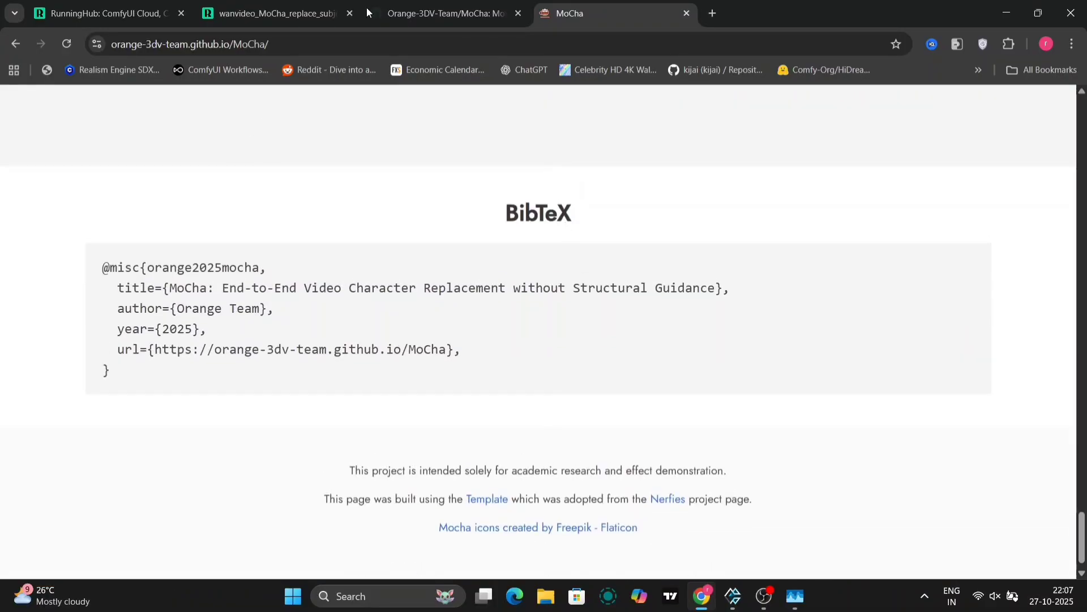
# - Switch to the Orange-3DV-Team/MoCha GitHub README and read its setup, checkpoint and inference steps
pyautogui.click(424, 2)
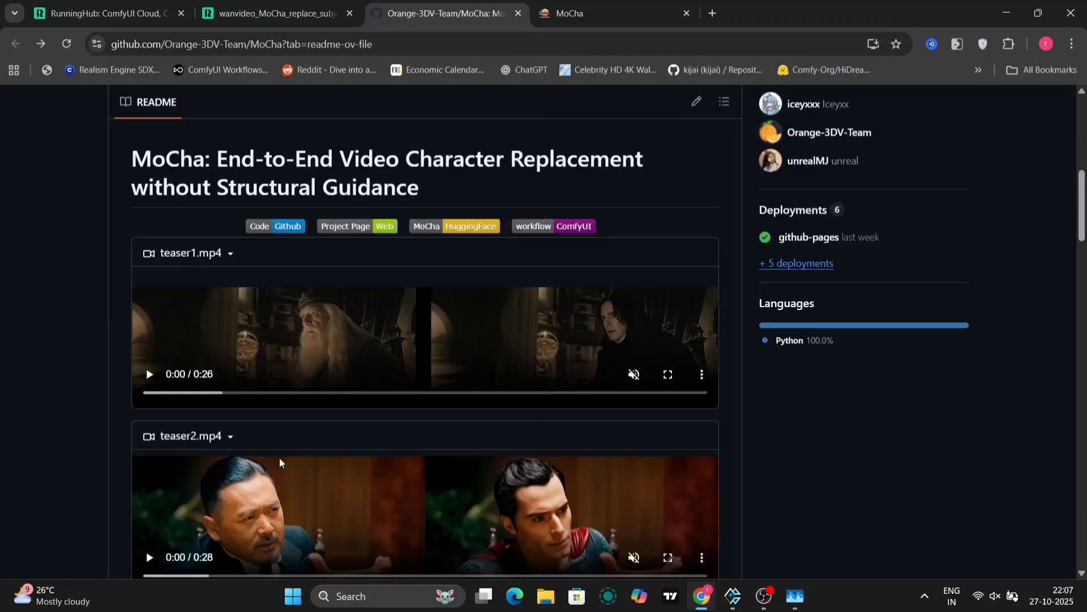
pyautogui.scroll(-10, 280, 457)
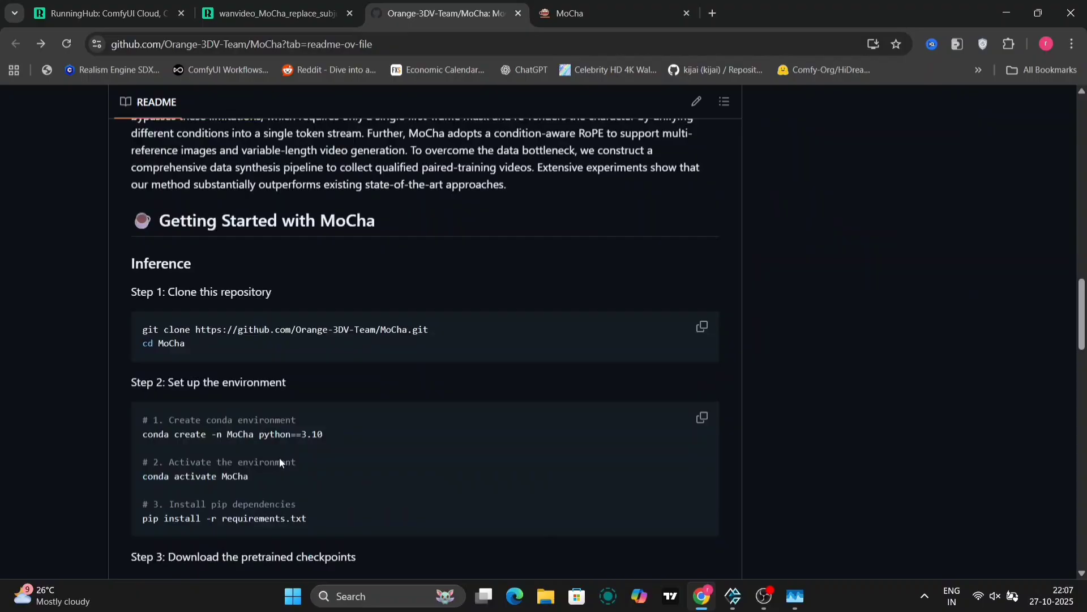
pyautogui.scroll(-12, 279, 462)
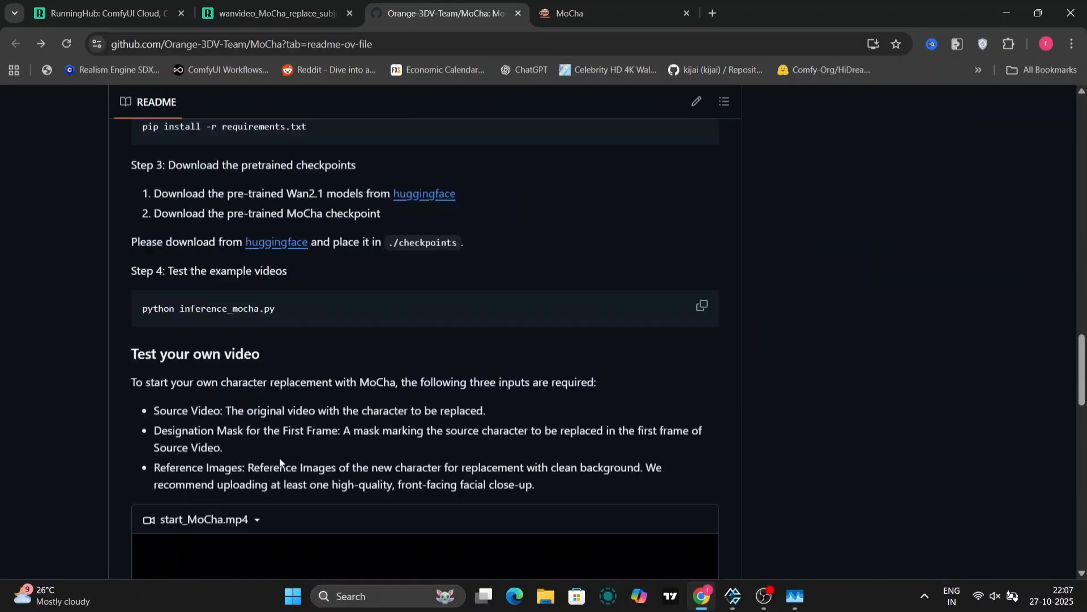
pyautogui.scroll(6, 280, 462)
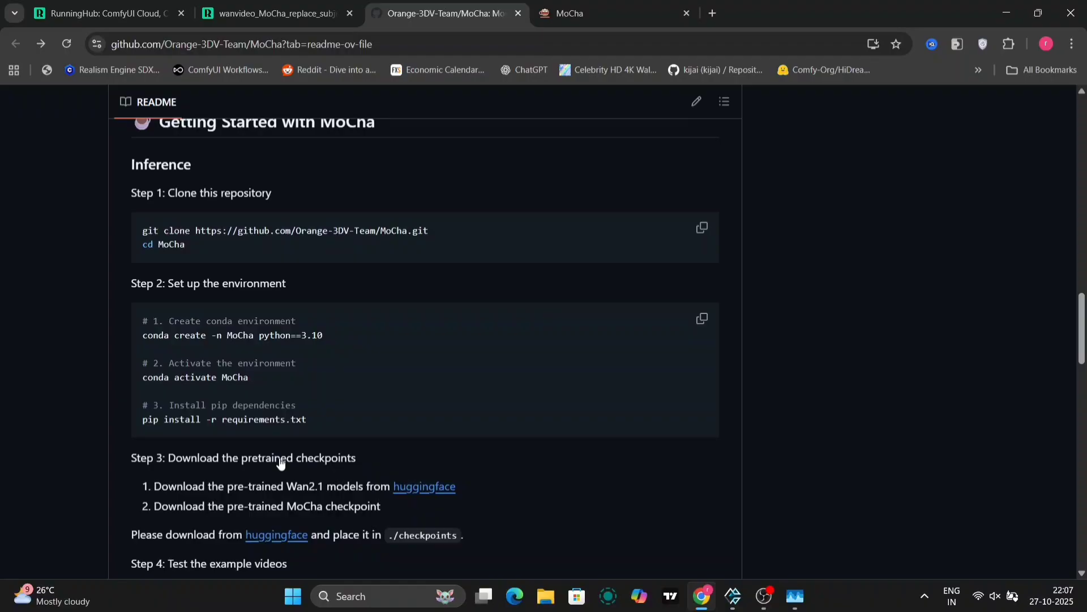
pyautogui.scroll(-6, 280, 462)
pyautogui.scroll(2, 280, 462)
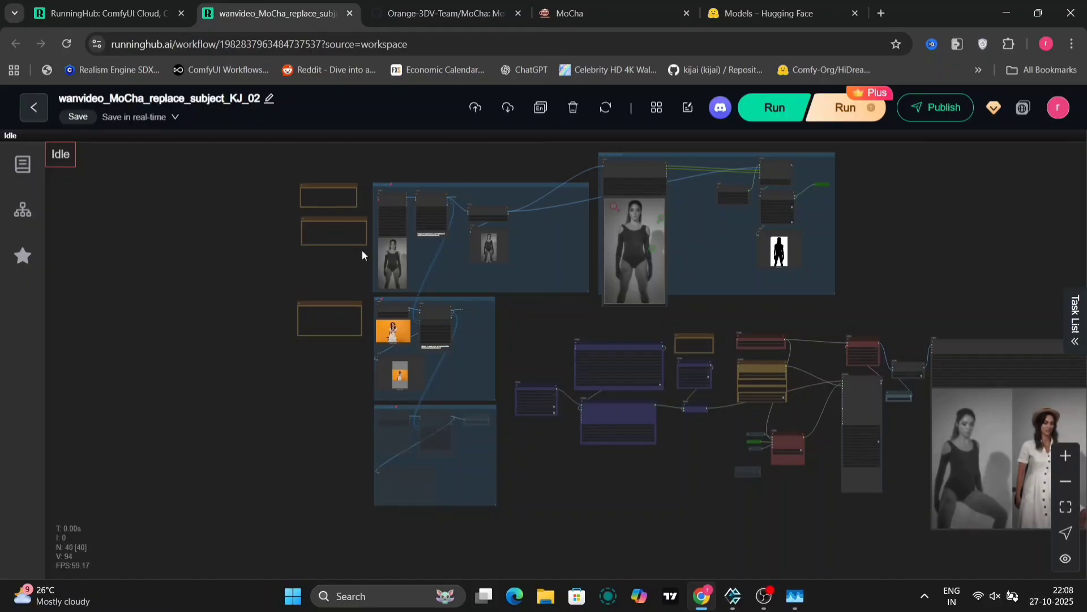
# - Pan from the ref1 group to the model nodes and zoom in on WanVideo Model Loader's MoCha 14B fp8 model
pyautogui.scroll(5, 362, 249)
pyautogui.scroll(5, 362, 250)
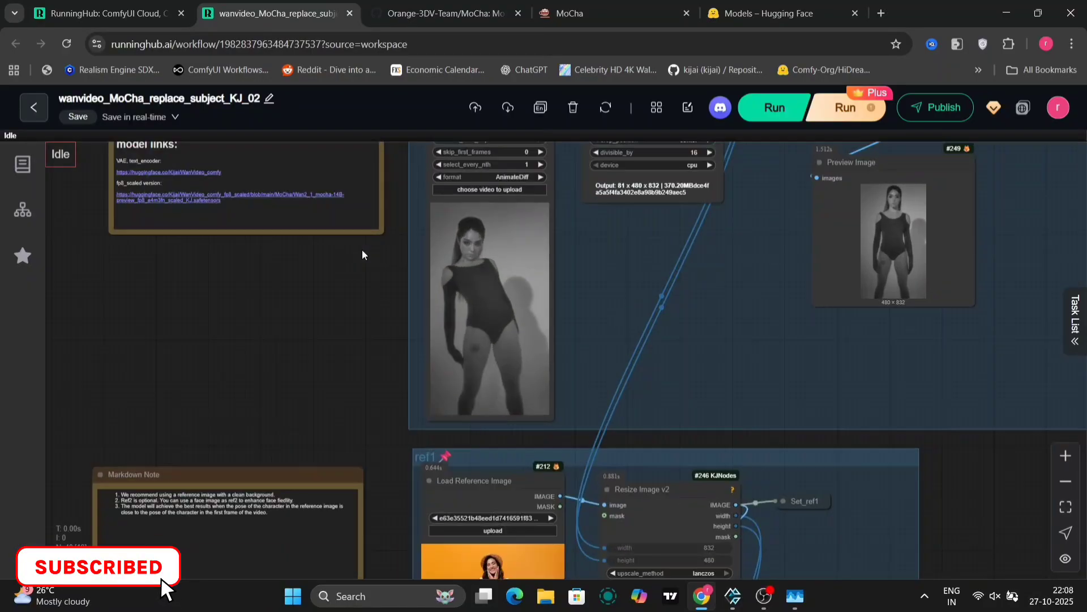
pyautogui.moveTo(362, 249); pyautogui.dragTo(193, 91)
pyautogui.scroll(-5, 258, 458)
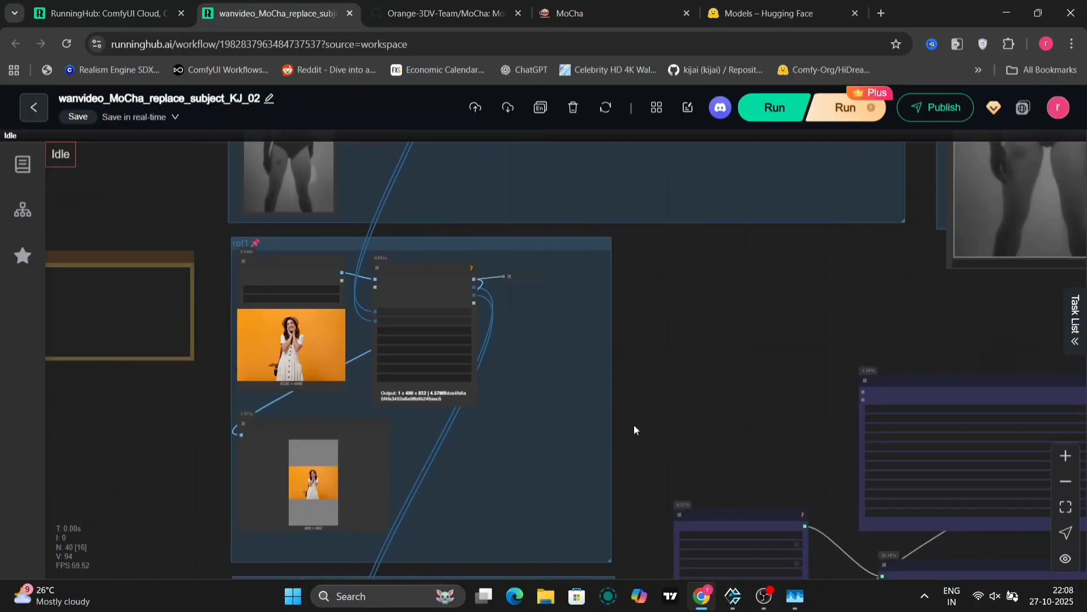
pyautogui.moveTo(634, 426); pyautogui.dragTo(162, 308)
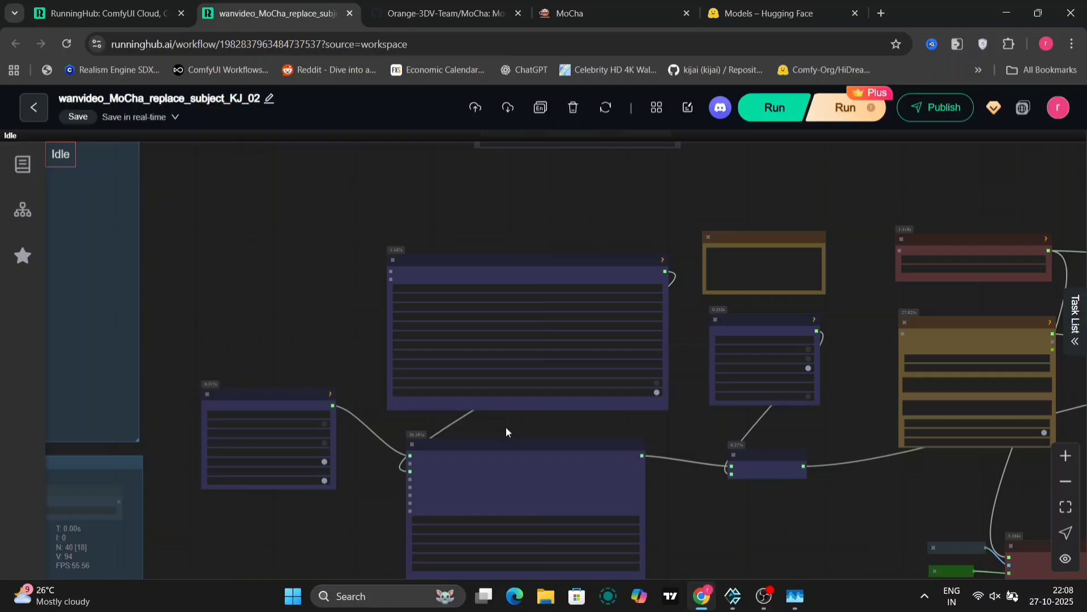
pyautogui.moveTo(513, 428); pyautogui.dragTo(422, 256)
pyautogui.scroll(5, 429, 445)
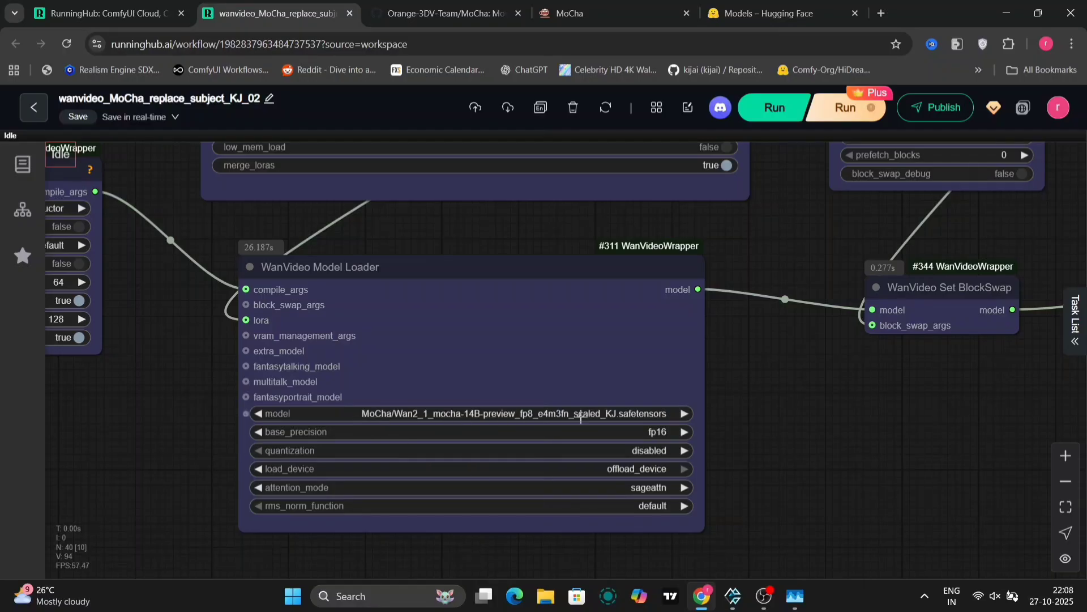
# - Pan across Lora Select Multi, Block Swap (40 blocks), the VRAM note and the TextEncode Cached node
pyautogui.moveTo(475, 236); pyautogui.dragTo(423, 499)
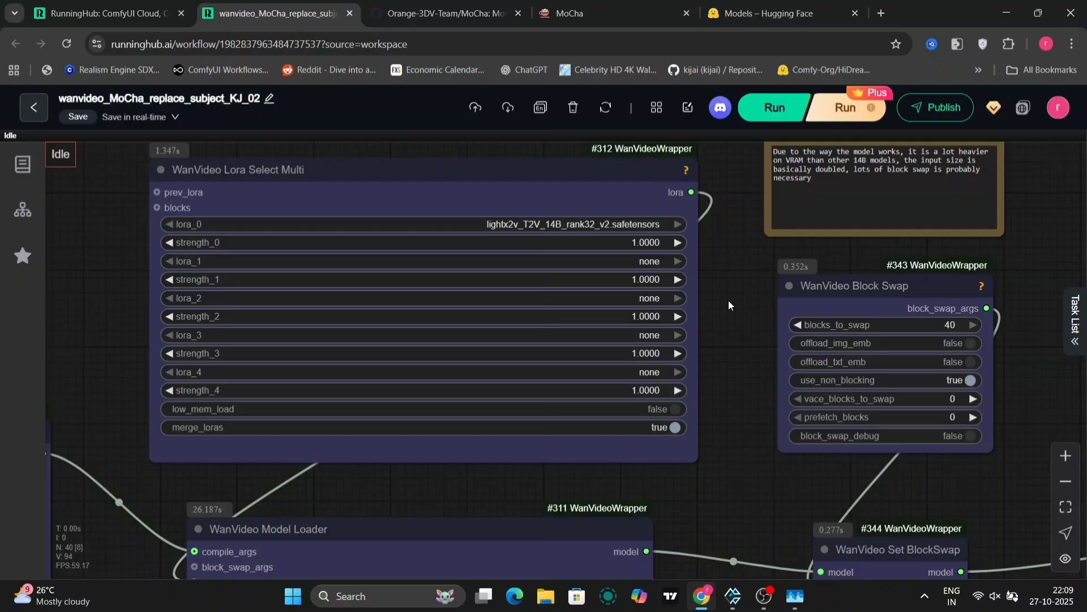
pyautogui.moveTo(729, 301); pyautogui.dragTo(453, 380)
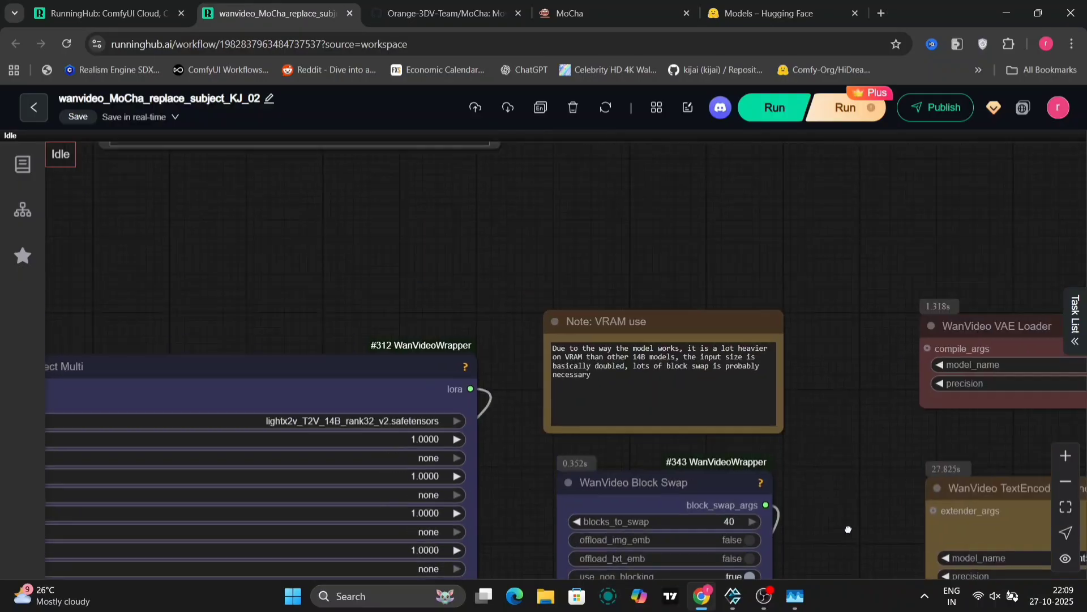
pyautogui.moveTo(848, 529); pyautogui.dragTo(417, 229)
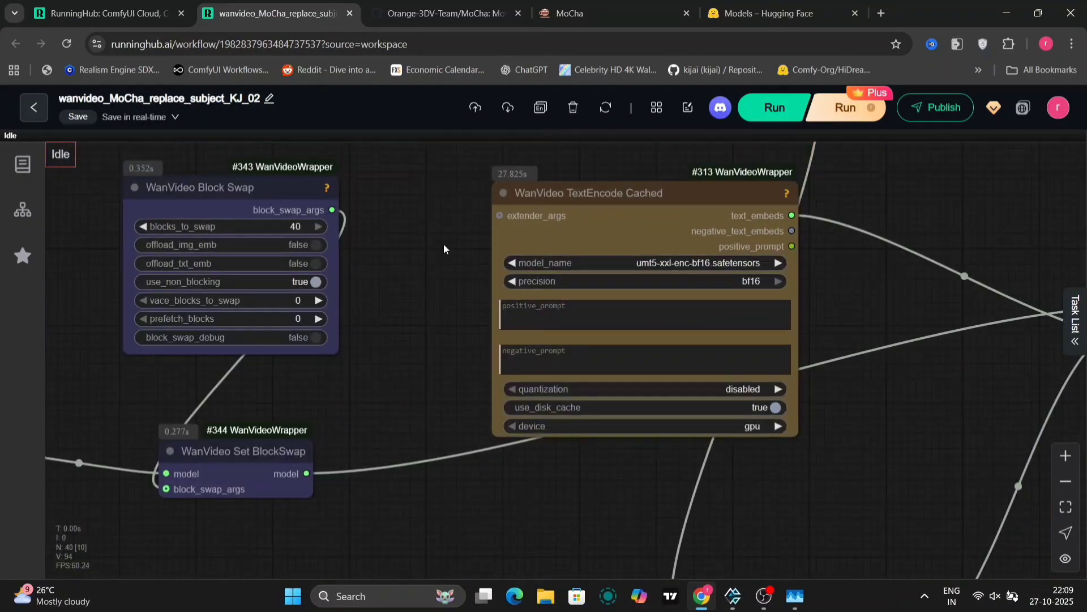
# - Zoom onto the WanVideo Sampler settings alongside the loader and encoder nodes
pyautogui.scroll(-3, 856, 331)
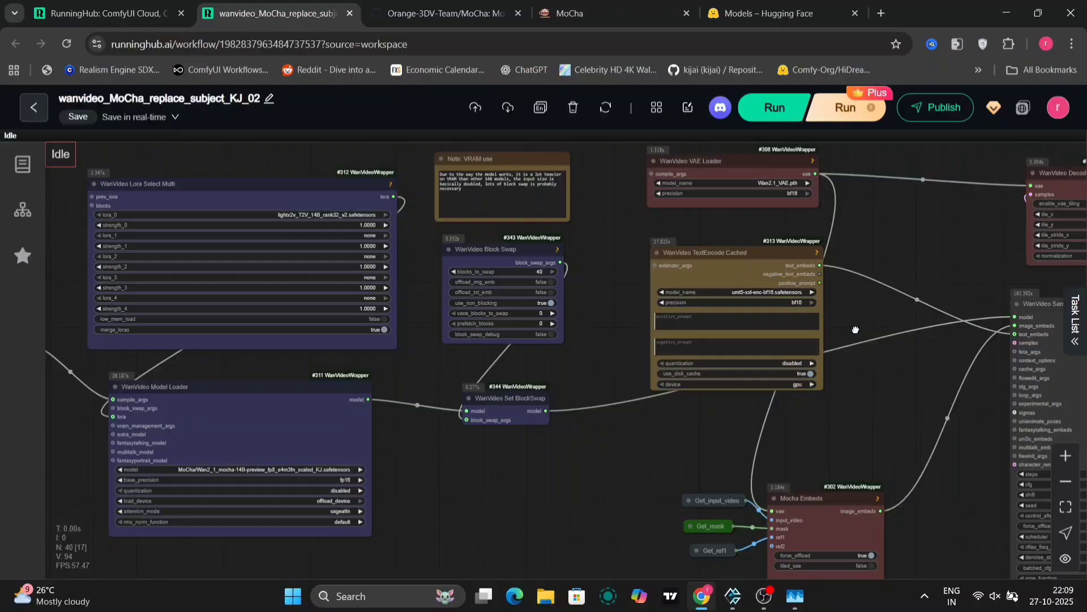
pyautogui.moveTo(856, 331); pyautogui.dragTo(636, 205)
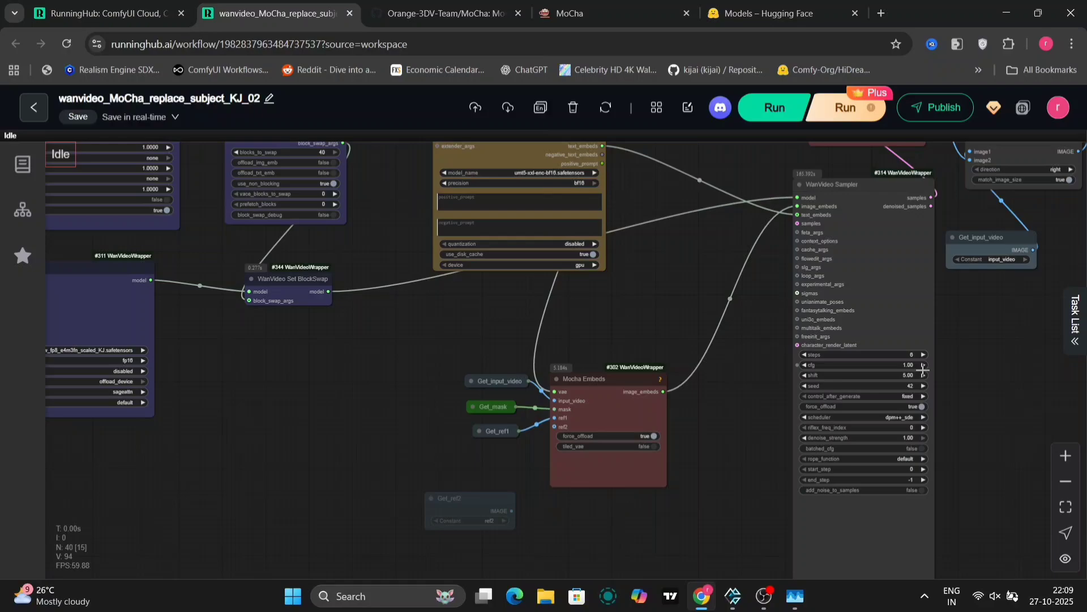
pyautogui.scroll(5, 923, 368)
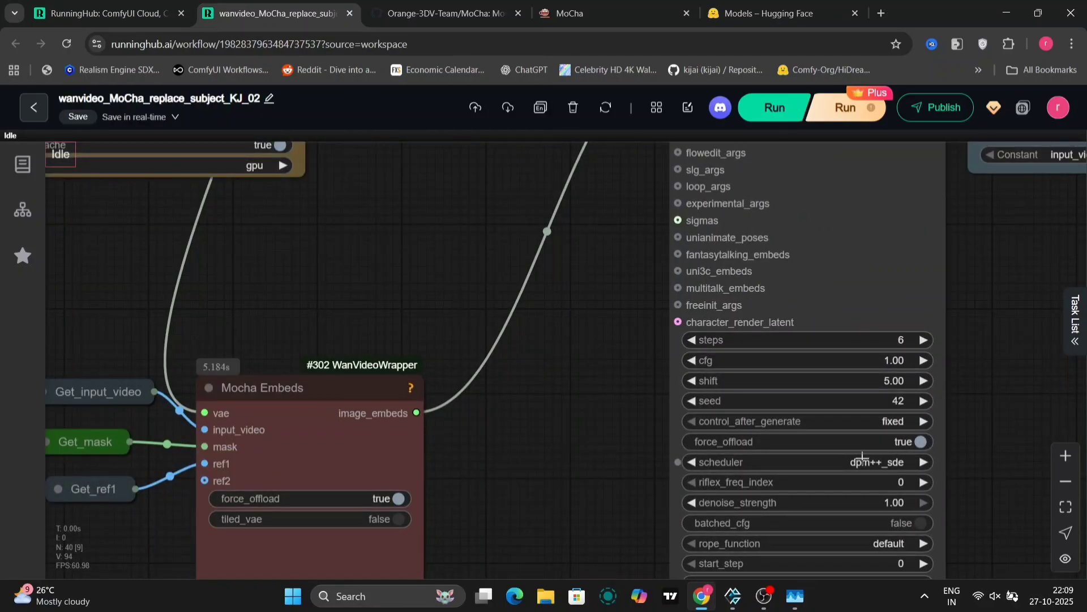
# - Zoom out and pan back to the input video and reference image preview groups
pyautogui.scroll(-5, 921, 472)
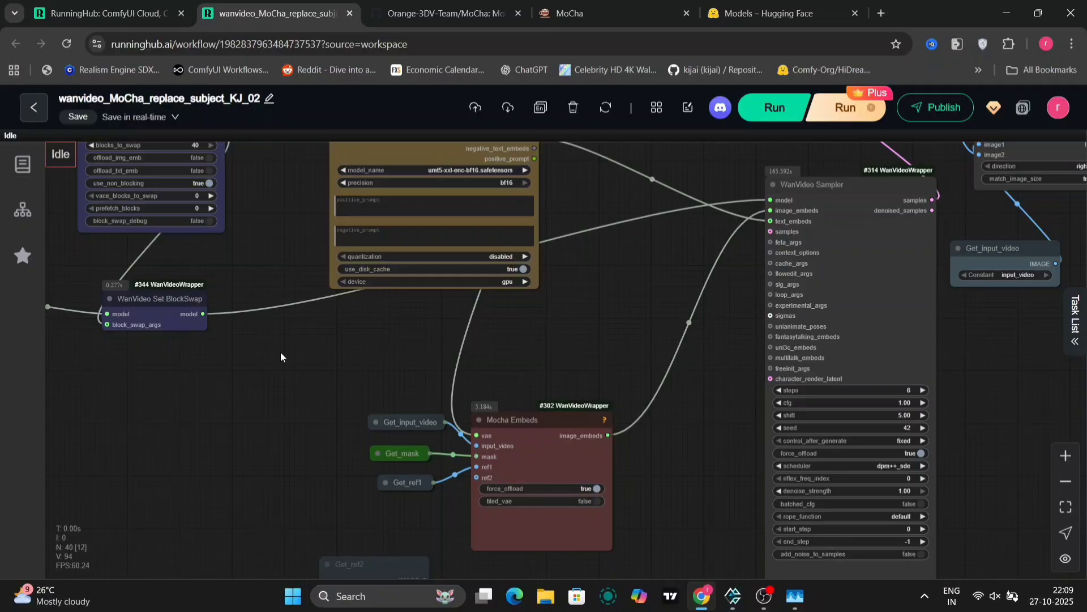
pyautogui.scroll(-4, 280, 351)
pyautogui.scroll(5, 927, 504)
pyautogui.moveTo(371, 273); pyautogui.dragTo(576, 517)
# - Read the model links Markdown Note, then zoom in on the ref1 straw-hat reference photo
pyautogui.scroll(5, 385, 338)
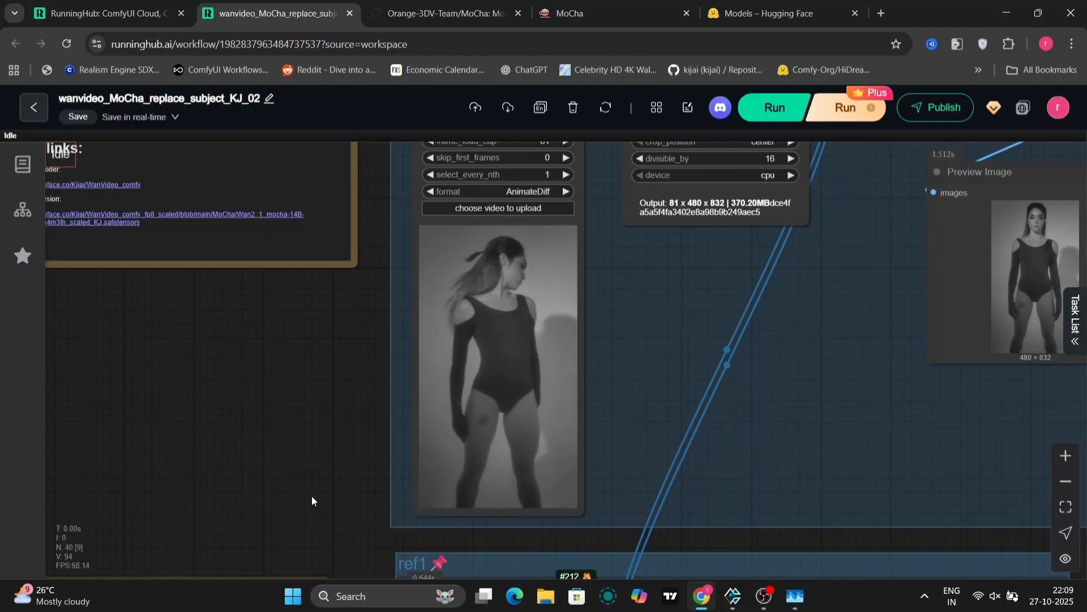
pyautogui.moveTo(256, 270); pyautogui.dragTo(514, 354)
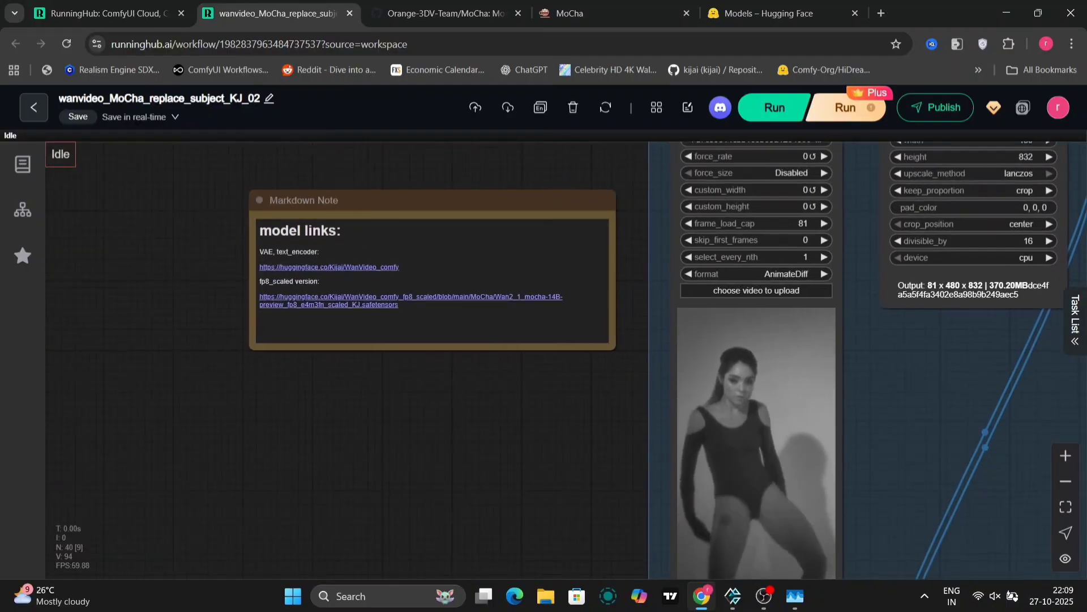
pyautogui.moveTo(562, 472); pyautogui.dragTo(352, 166)
pyautogui.scroll(2, 561, 492)
pyautogui.scroll(2, 562, 492)
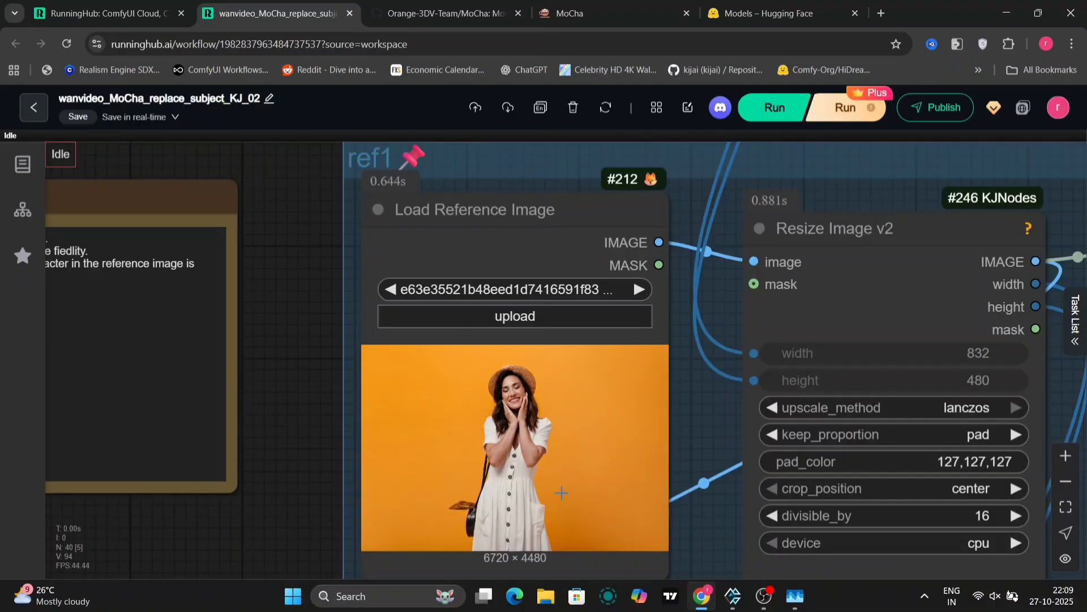
pyautogui.scroll(3, 687, 451)
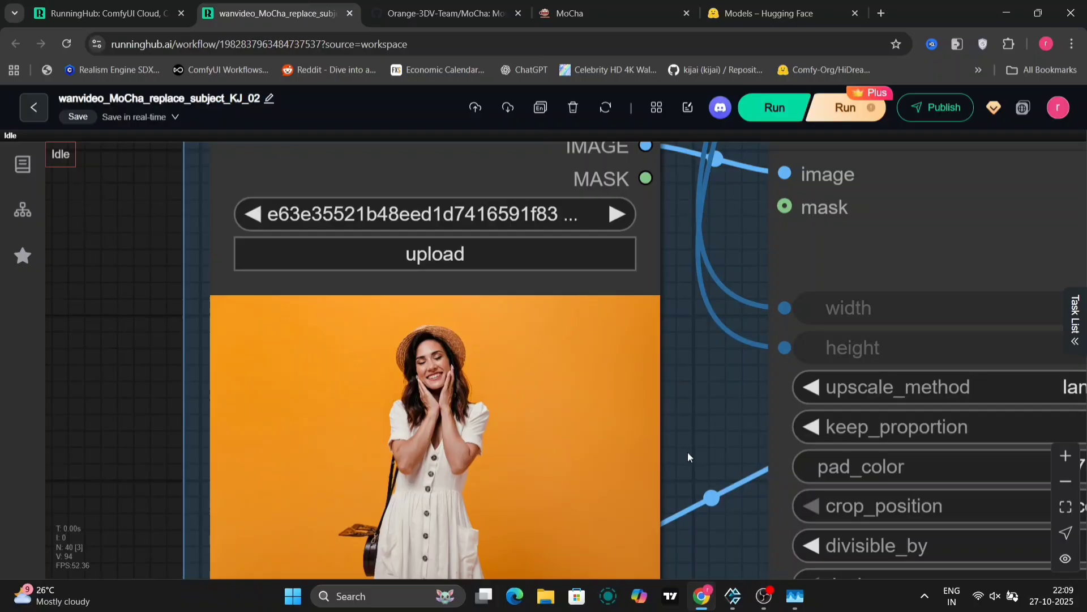
pyautogui.scroll(2, 688, 451)
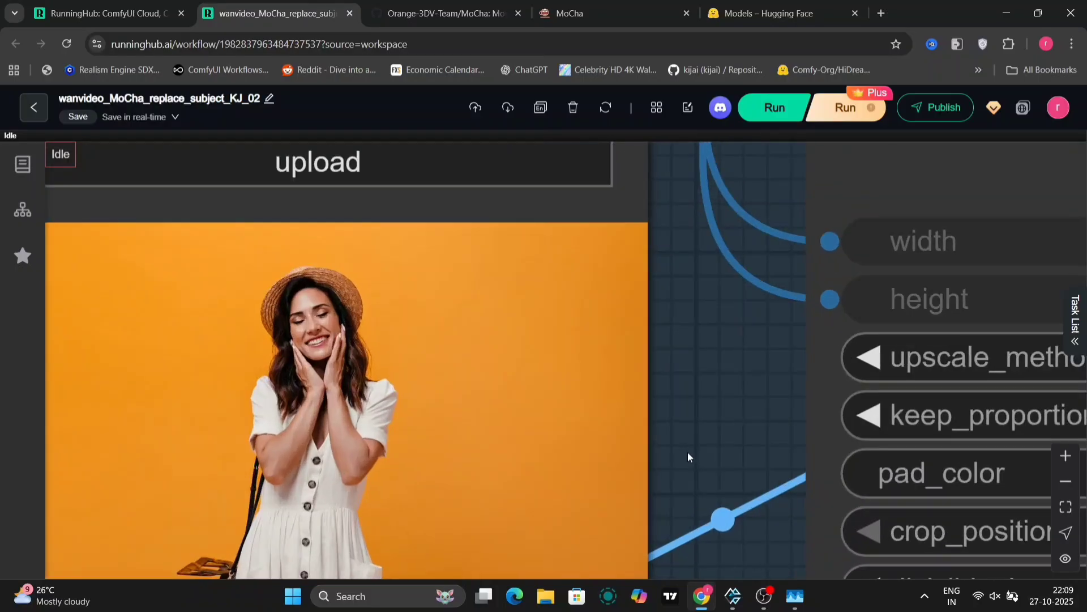
pyautogui.scroll(1, 623, 479)
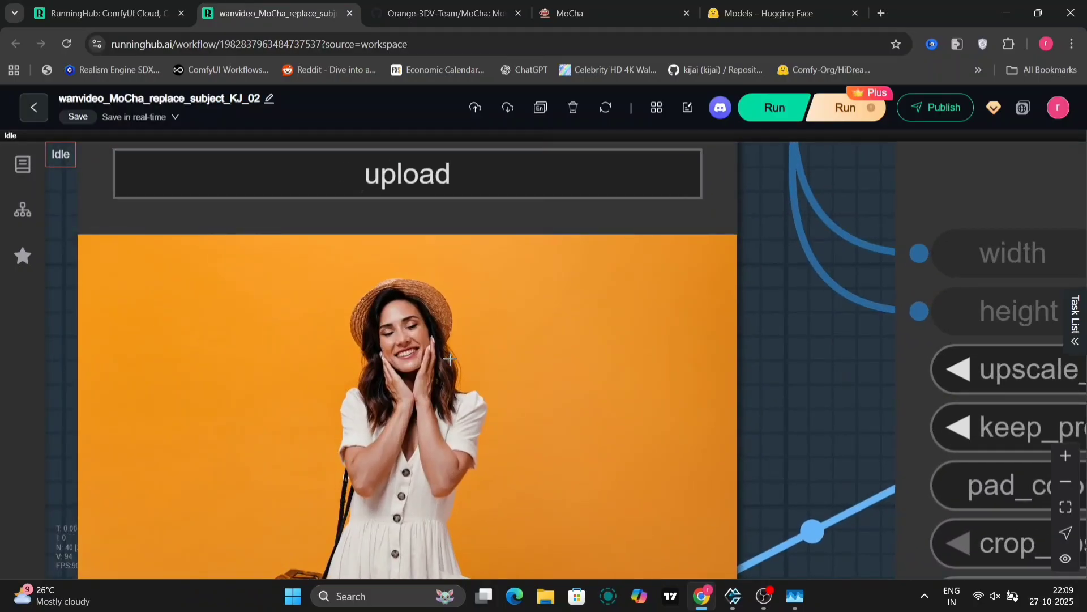
# - Zoom out and shift the canvas to show the whole workflow
pyautogui.scroll(-6, 450, 361)
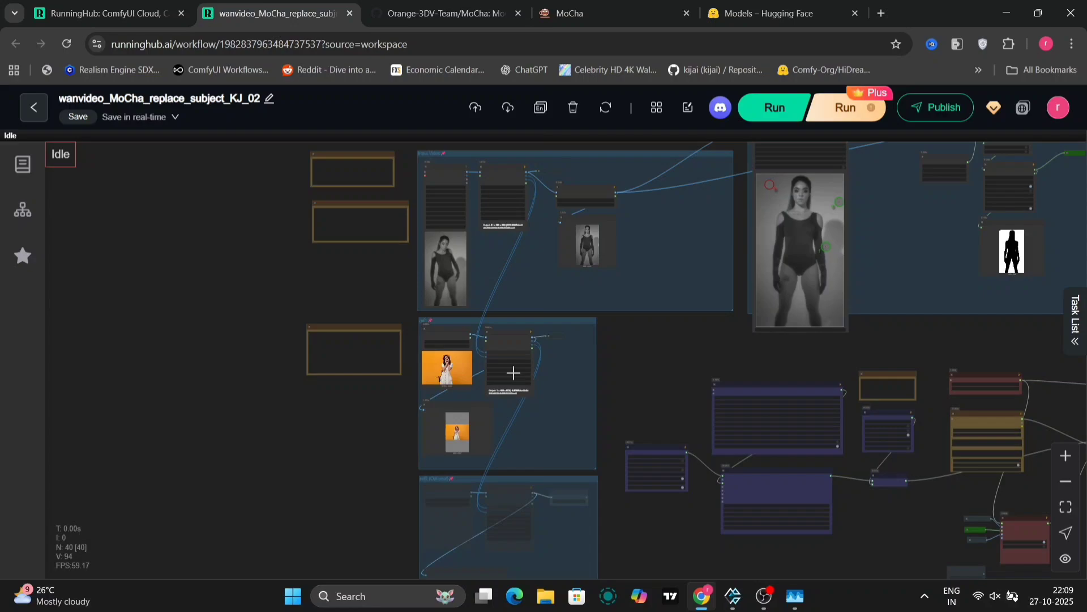
pyautogui.scroll(-2, 662, 383)
pyautogui.moveTo(655, 381); pyautogui.dragTo(556, 412)
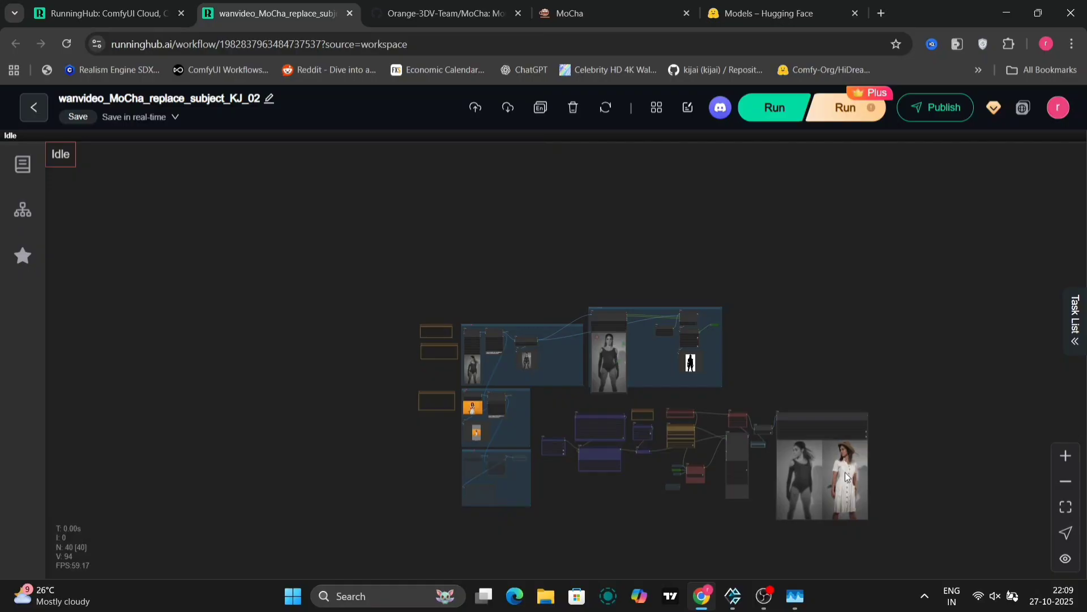
# - Zoom into the output preview and center the original dancer vs. straw-hat character comparison
pyautogui.scroll(6, 846, 475)
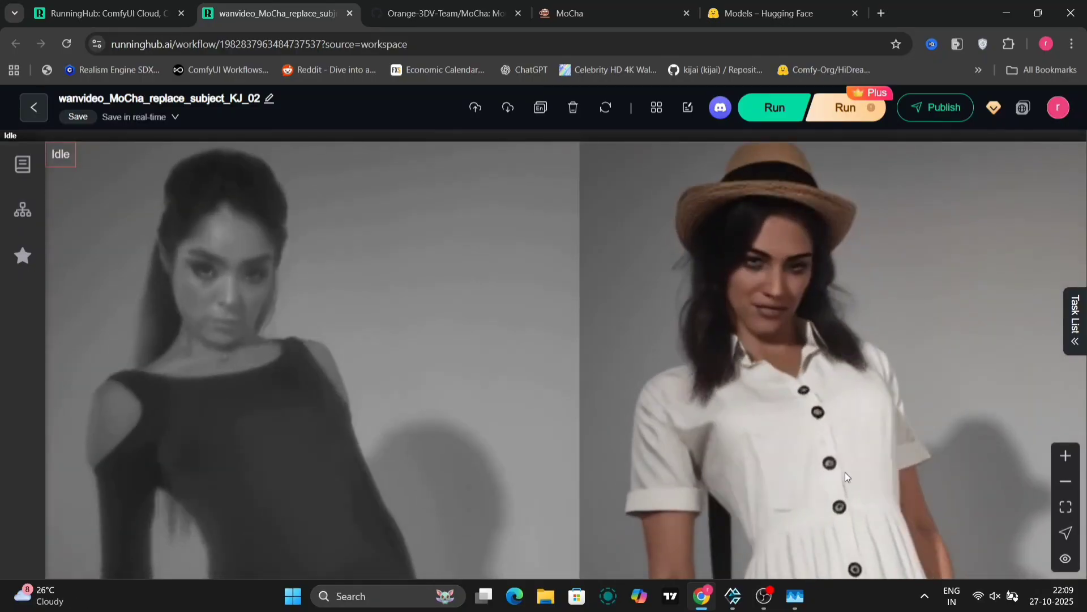
pyautogui.scroll(-2, 845, 475)
pyautogui.scroll(-5, 845, 471)
pyautogui.scroll(1, 950, 483)
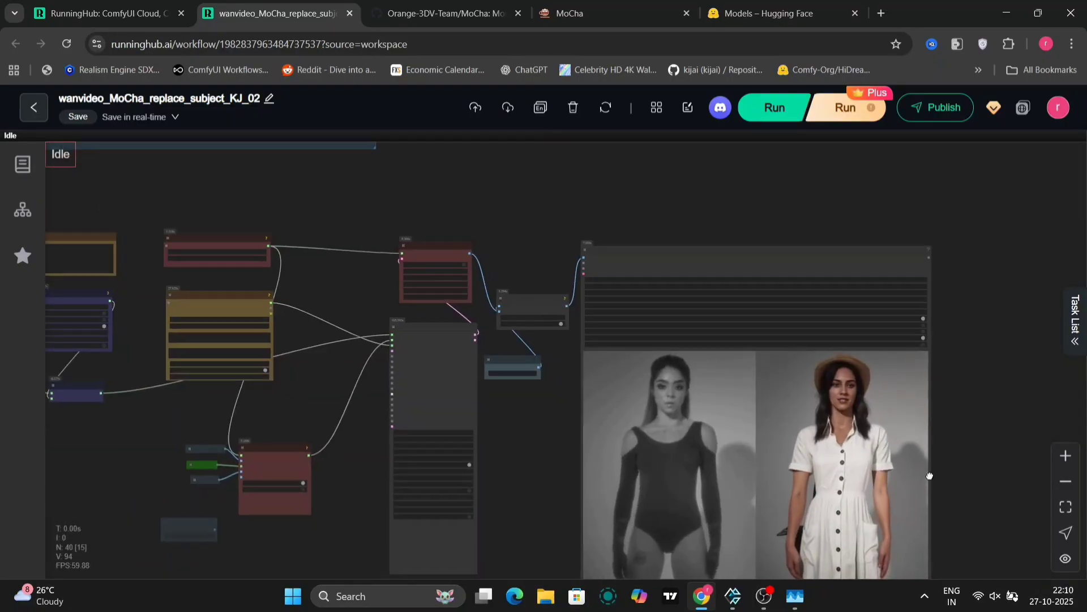
pyautogui.moveTo(950, 483); pyautogui.dragTo(816, 362)
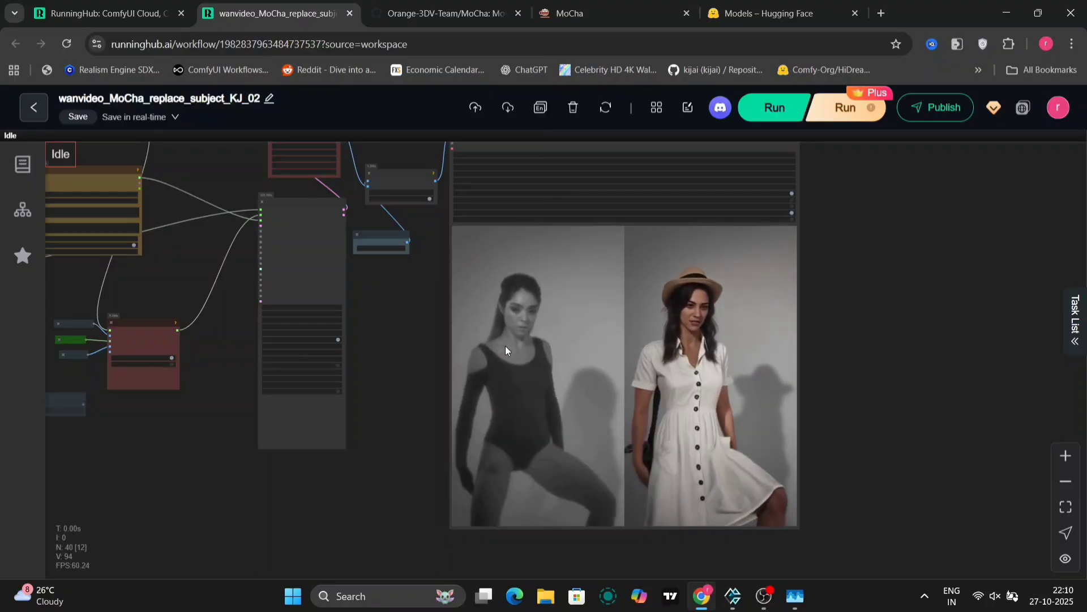
pyautogui.scroll(5, 719, 292)
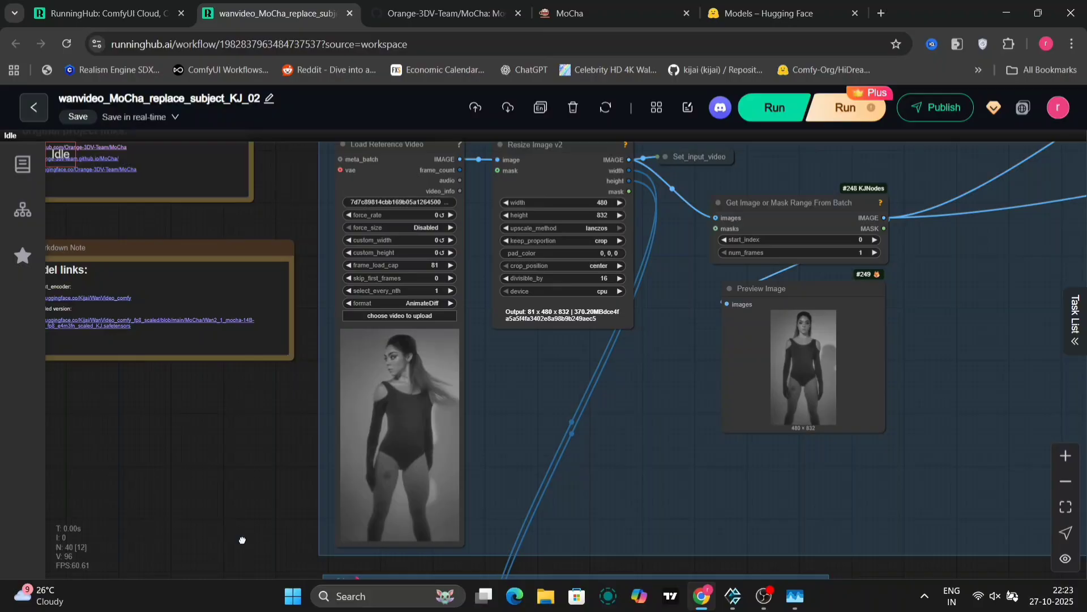
# - Zoom into the ref1 reference photo, then pan to the optional ref2 photo and its resize settings
pyautogui.scroll(-1, 246, 509)
pyautogui.scroll(-1, 246, 508)
pyautogui.scroll(-5, 245, 509)
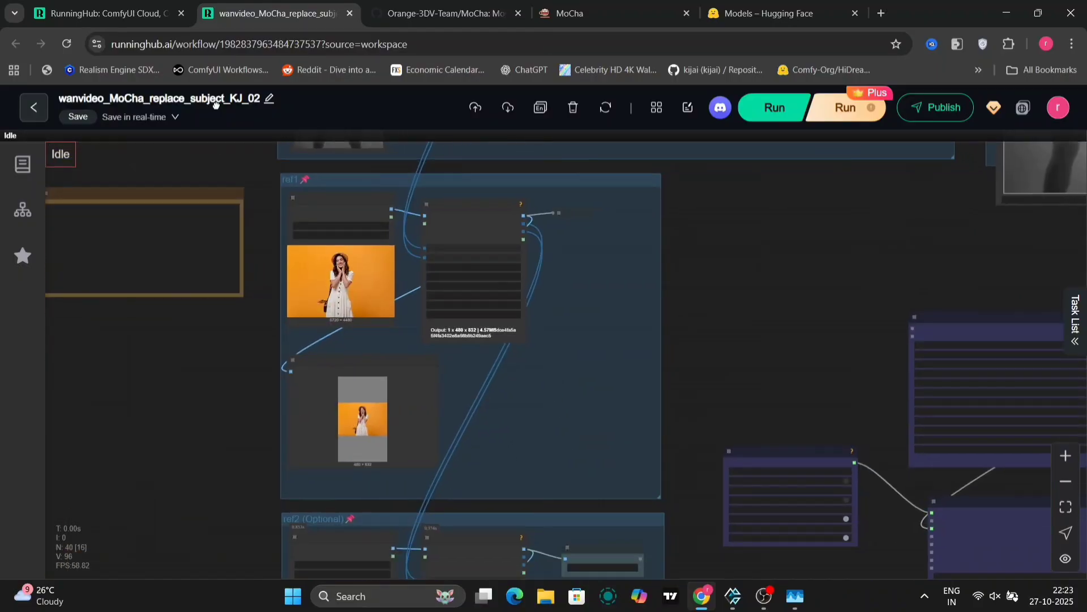
pyautogui.scroll(5, 375, 261)
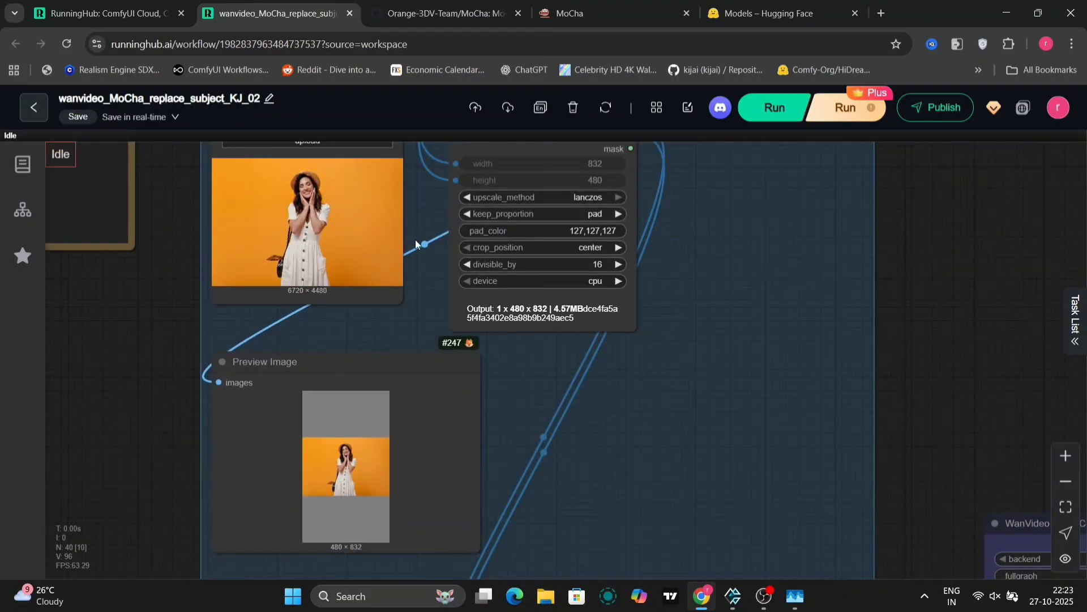
pyautogui.scroll(5, 416, 239)
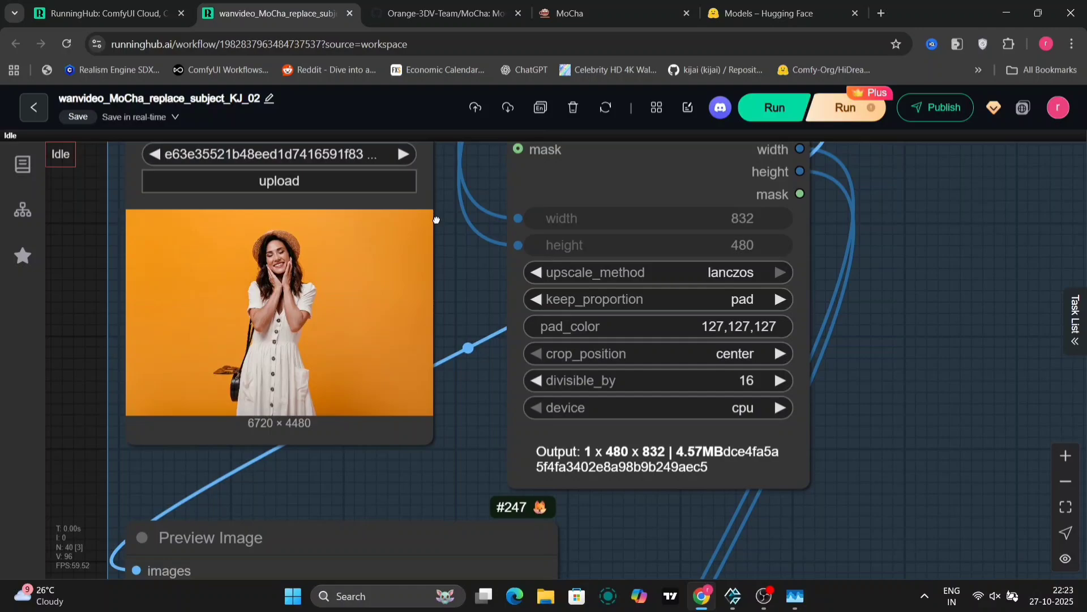
pyautogui.moveTo(436, 220); pyautogui.dragTo(428, 142)
pyautogui.moveTo(635, 456); pyautogui.dragTo(436, 213)
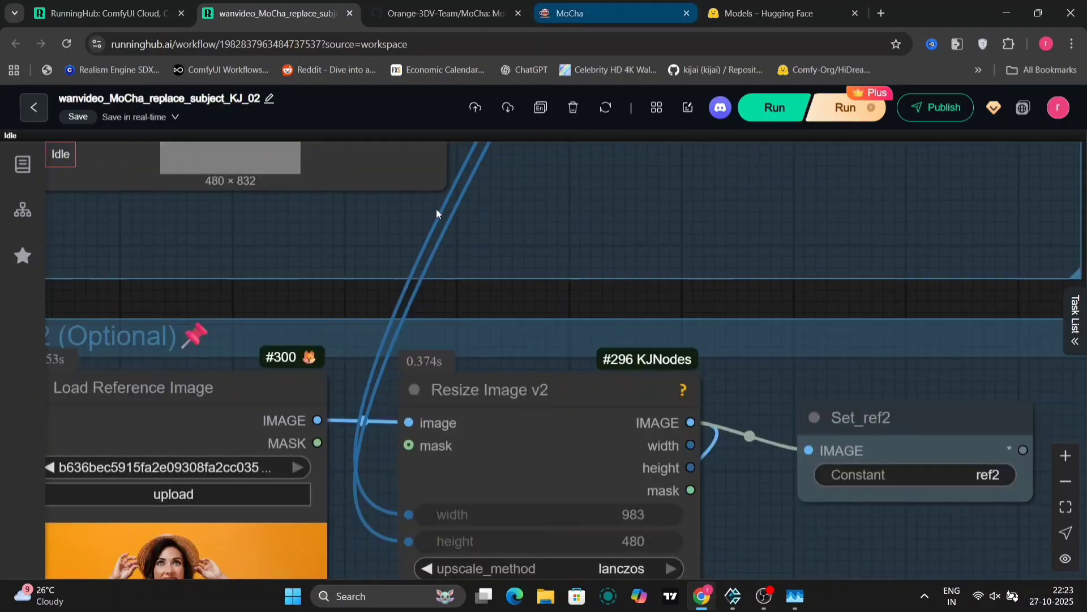
pyautogui.moveTo(341, 303); pyautogui.dragTo(361, 25)
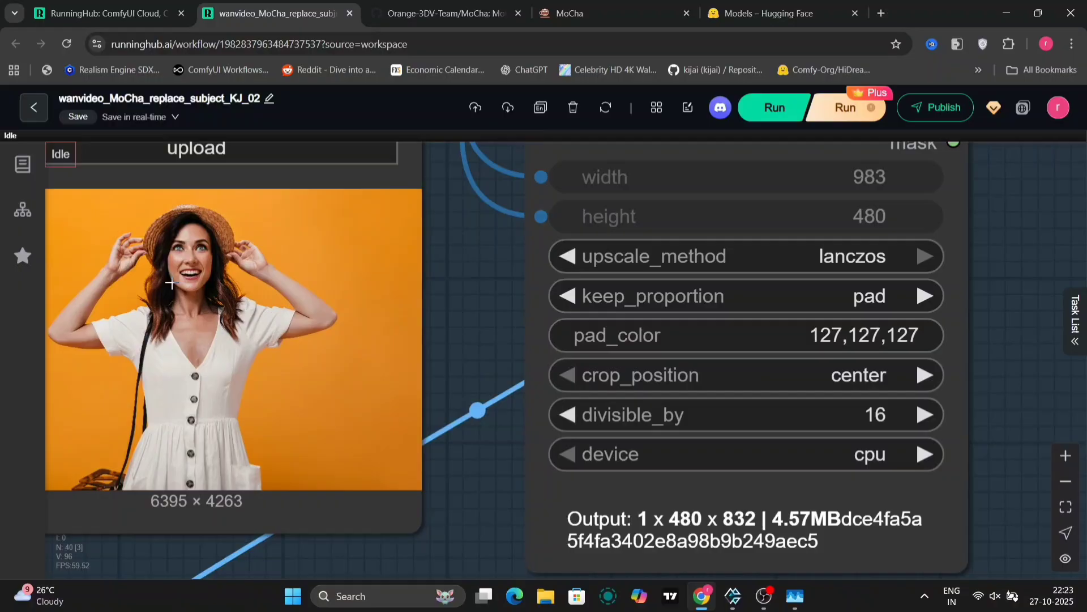
# - Zoom out to the full workflow and its output preview, centred near the text encoder node
pyautogui.scroll(6, 170, 284)
pyautogui.scroll(4, 170, 283)
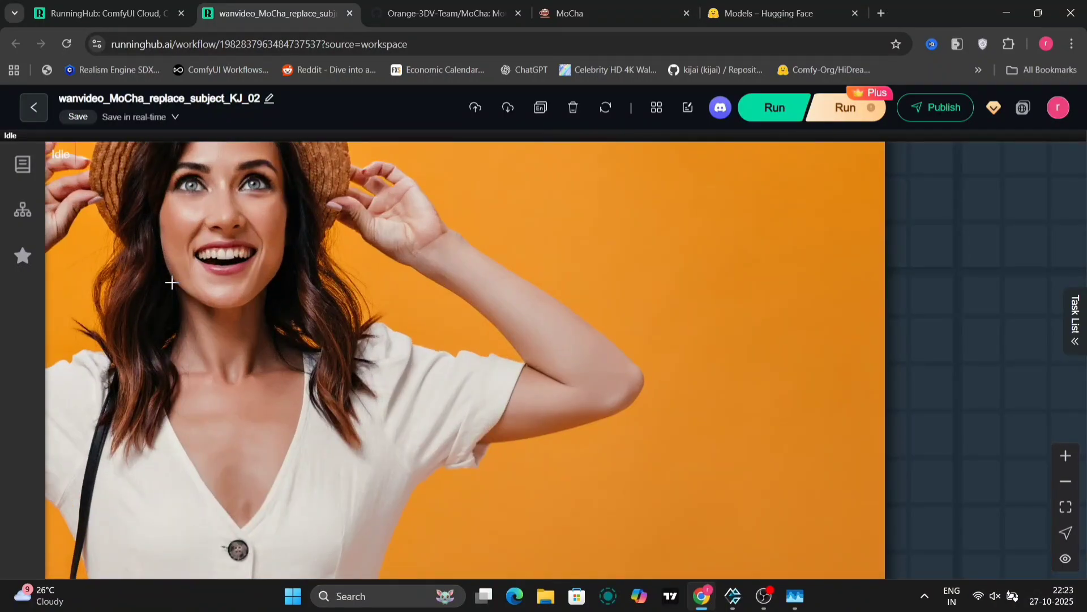
pyautogui.scroll(-8, 171, 282)
pyautogui.scroll(-3, 696, 375)
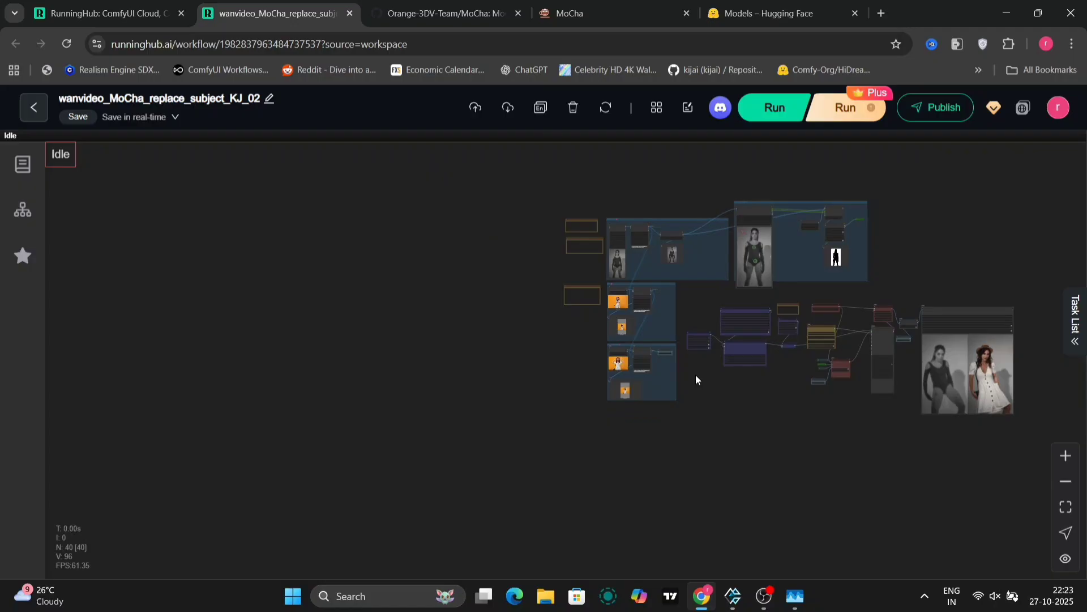
pyautogui.moveTo(770, 420); pyautogui.dragTo(474, 430)
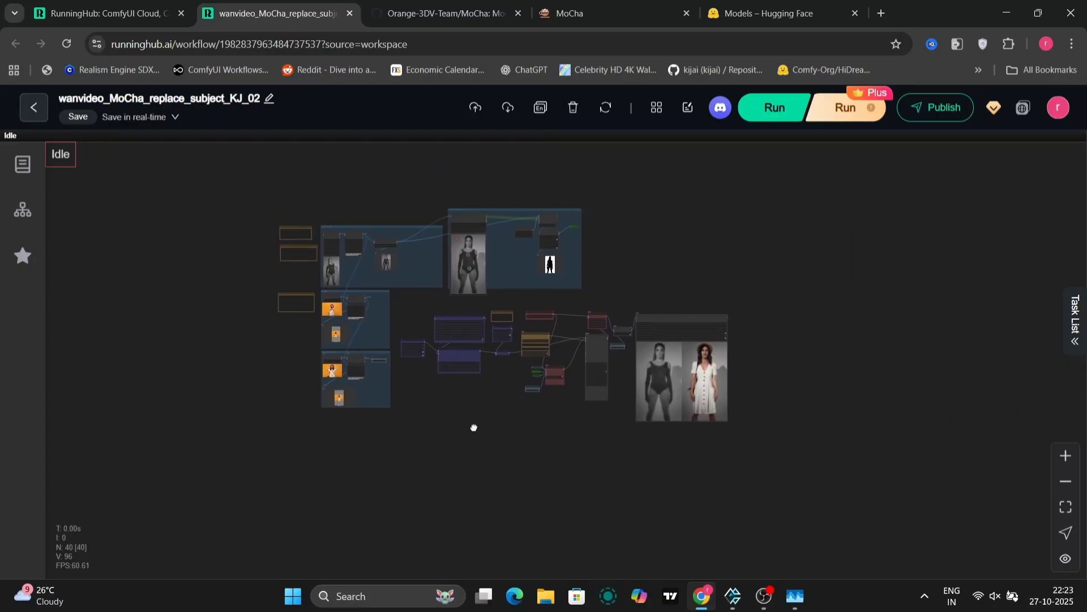
pyautogui.scroll(1, 510, 372)
# - Pan past the Mocha Embeds and sampler settings to the side-by-side dancing output video
pyautogui.scroll(4, 518, 357)
pyautogui.scroll(5, 518, 357)
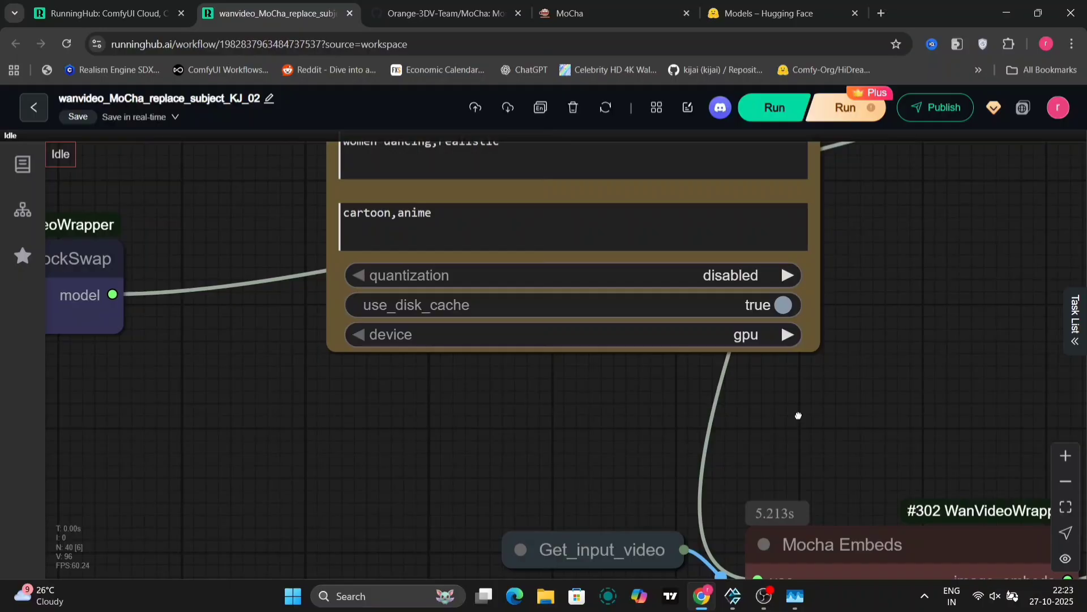
pyautogui.moveTo(807, 417); pyautogui.dragTo(78, 251)
pyautogui.scroll(-3, 467, 453)
pyautogui.moveTo(740, 461); pyautogui.dragTo(593, 353)
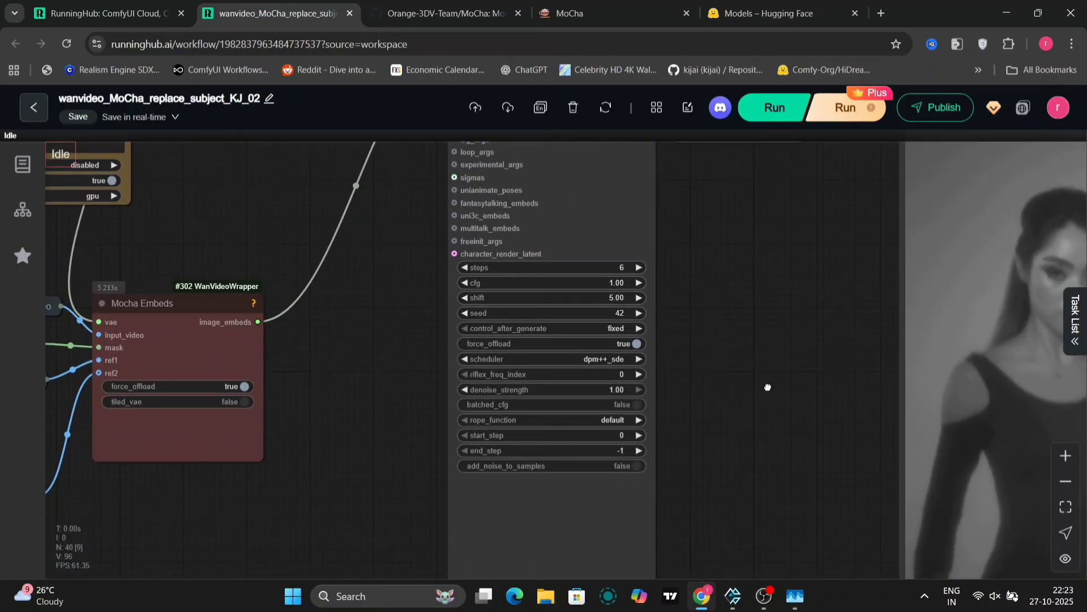
pyautogui.moveTo(767, 384); pyautogui.dragTo(123, 356)
pyautogui.scroll(-2, 226, 277)
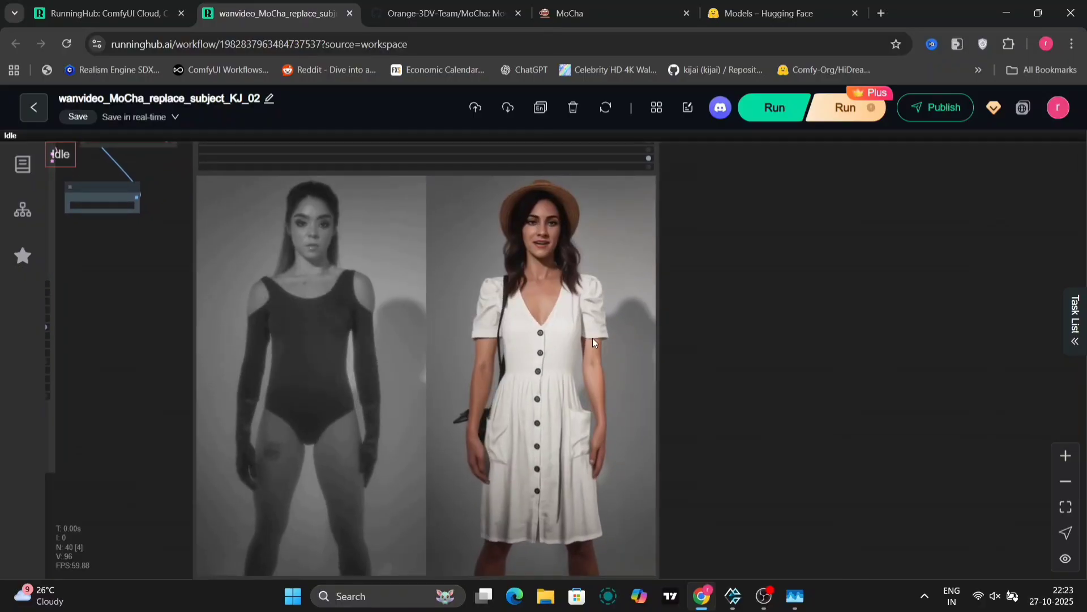
pyautogui.moveTo(593, 338); pyautogui.dragTo(586, 322)
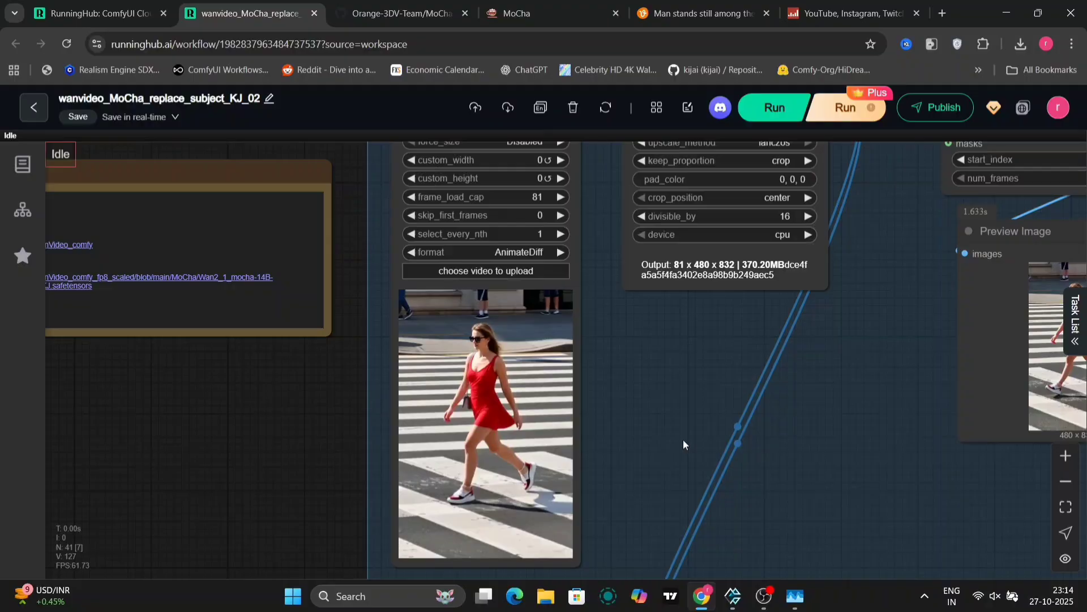
# - Pan over the ref1 image and Markdown usage notes, then the First Frame Mask Points Editor
pyautogui.moveTo(886, 422); pyautogui.dragTo(791, 45)
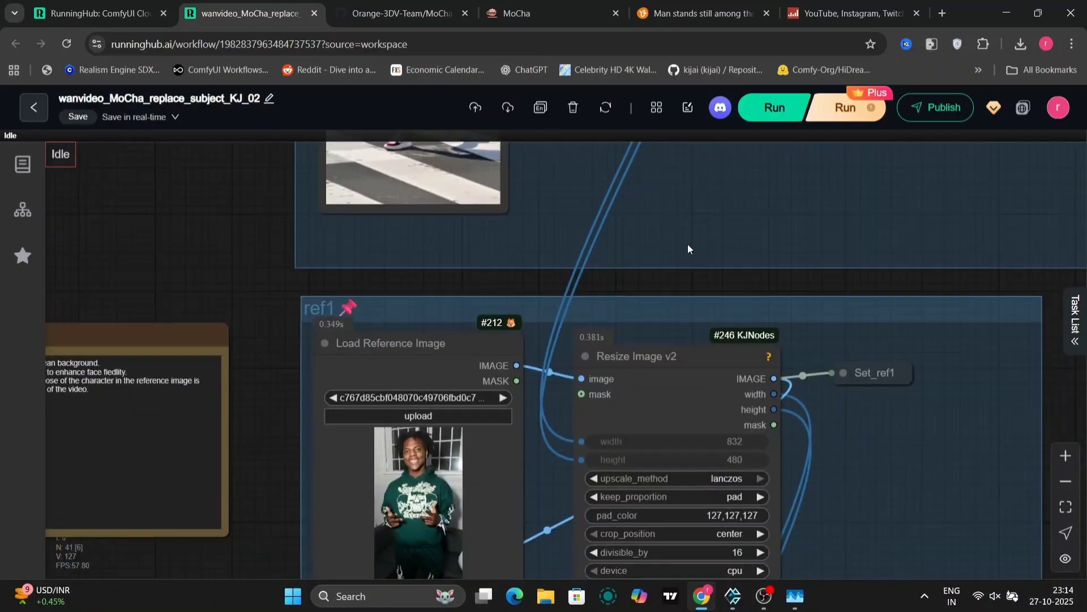
pyautogui.moveTo(536, 526); pyautogui.dragTo(561, 266)
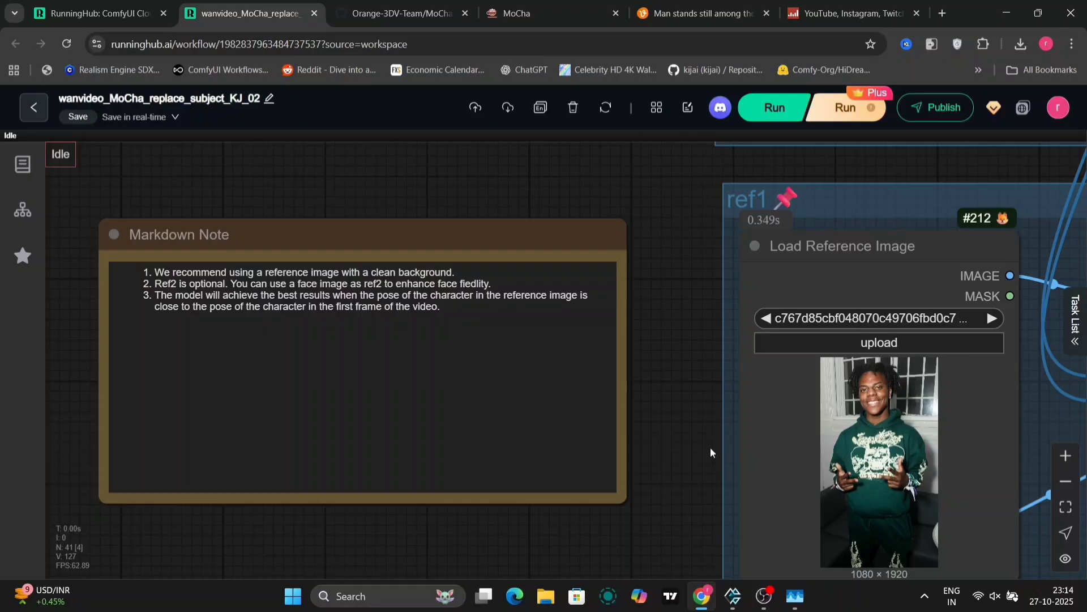
pyautogui.scroll(-8, 710, 447)
pyautogui.scroll(8, 710, 447)
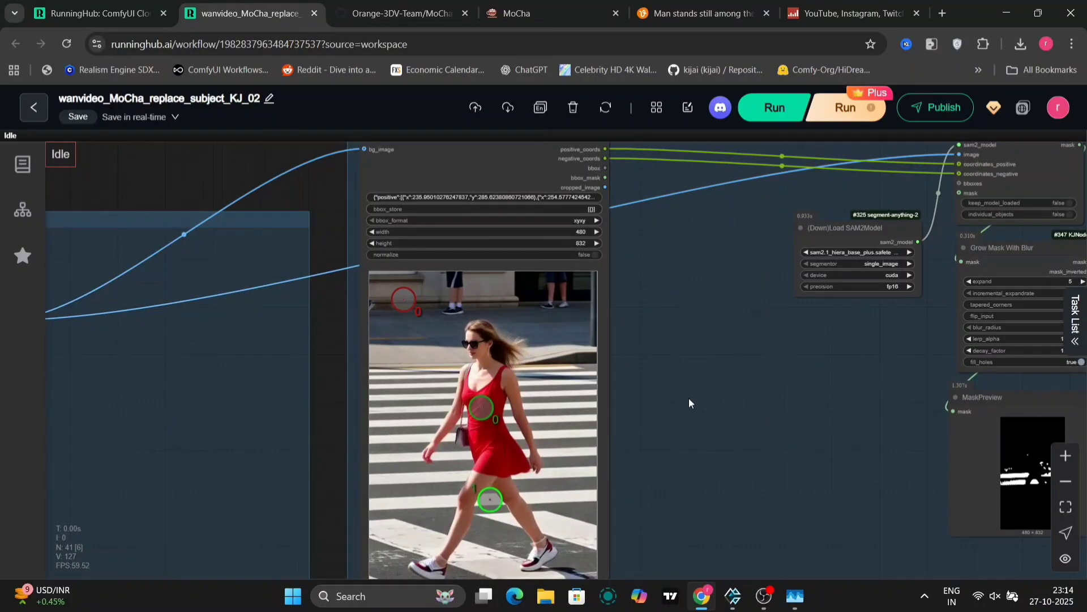
pyautogui.scroll(3, 689, 398)
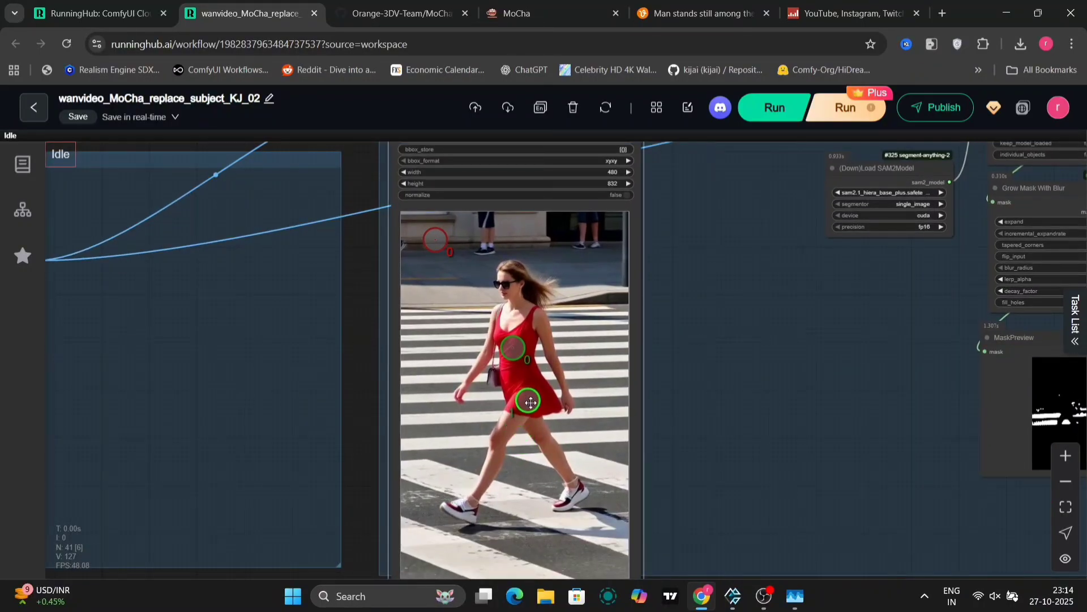
pyautogui.moveTo(836, 319); pyautogui.dragTo(511, 456)
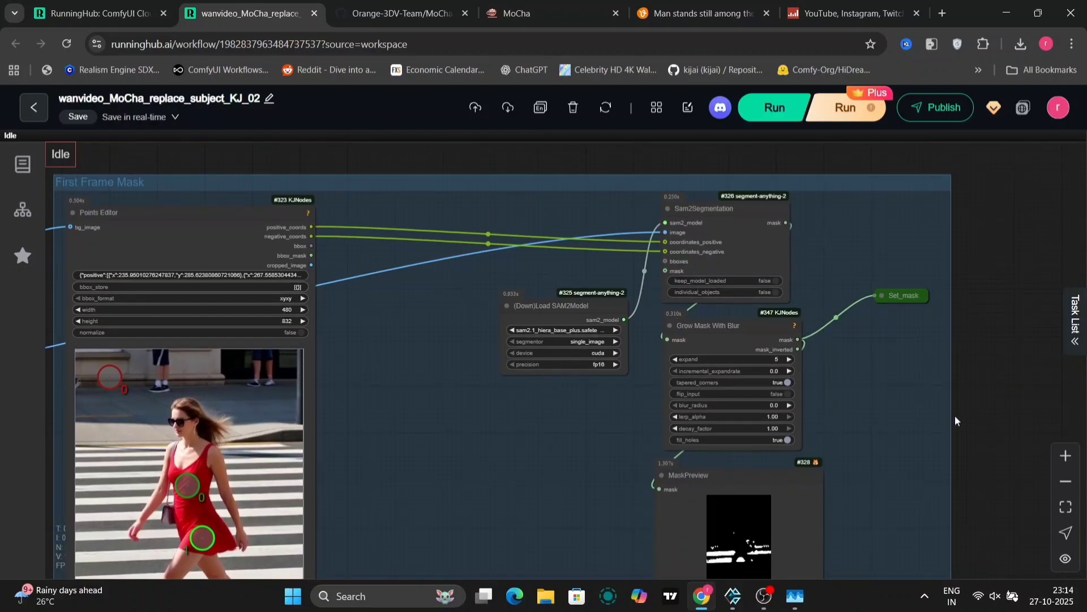
pyautogui.scroll(-8, 971, 415)
# - Zoom in on the Block Swap nodes and move the #343 WanVideo Block Swap node left
pyautogui.moveTo(971, 413); pyautogui.dragTo(862, 145)
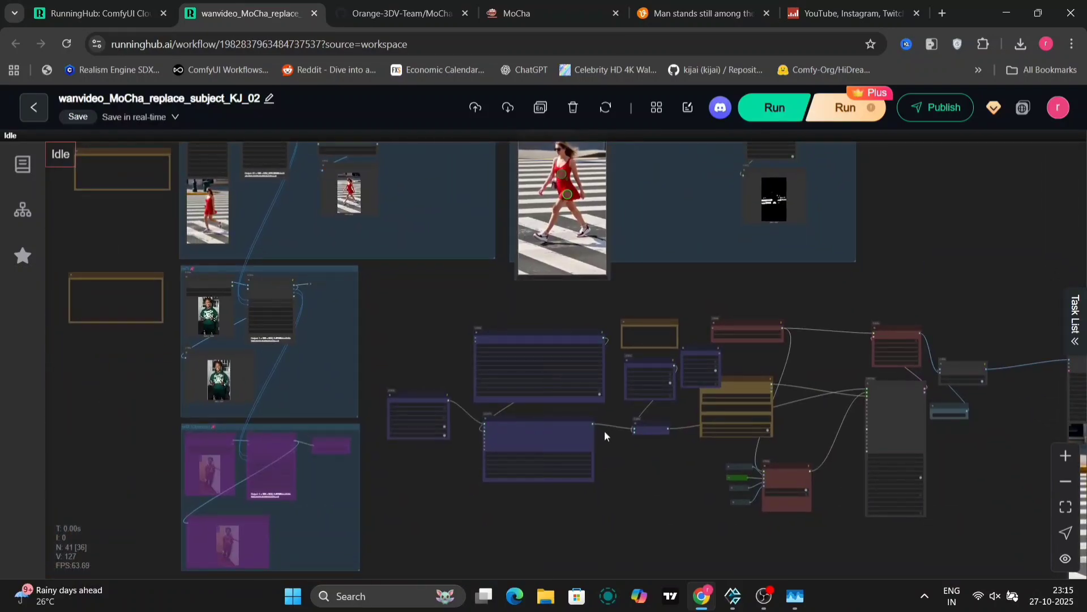
pyautogui.scroll(5, 696, 442)
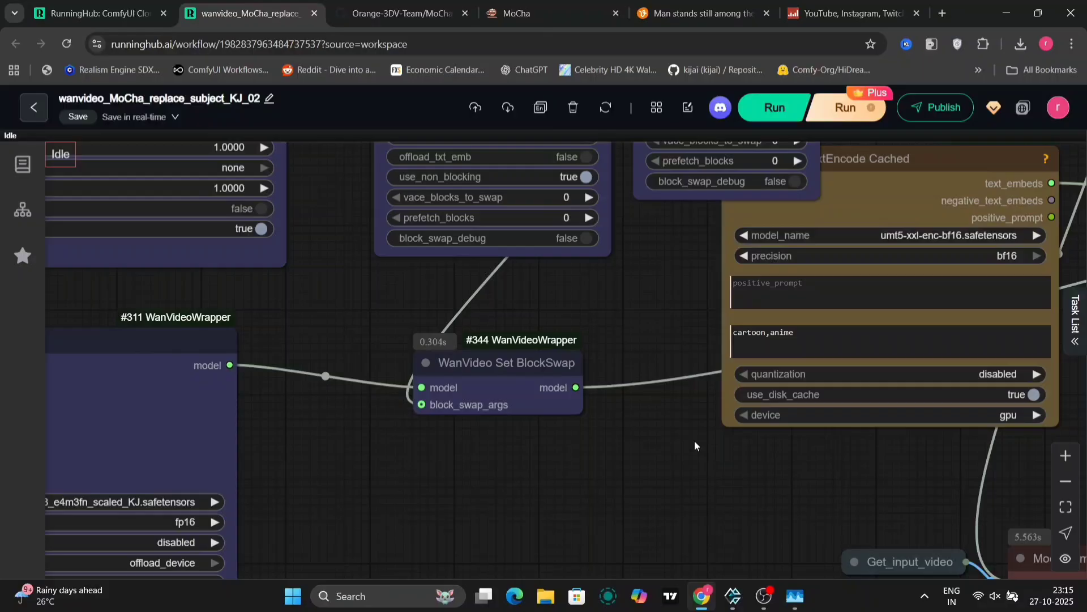
pyautogui.scroll(3, 659, 322)
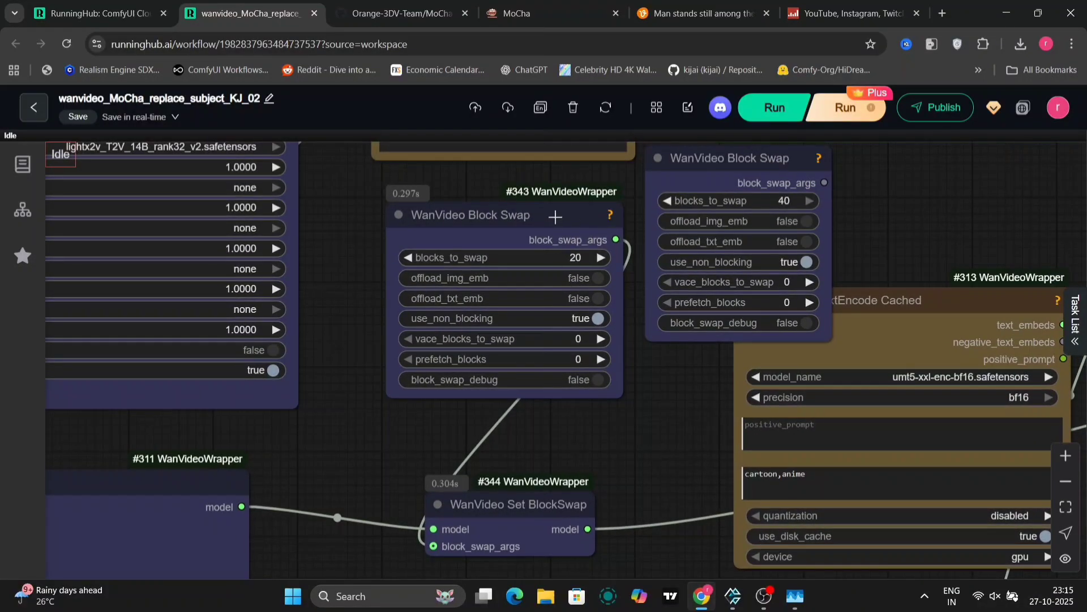
pyautogui.moveTo(556, 217); pyautogui.dragTo(491, 202)
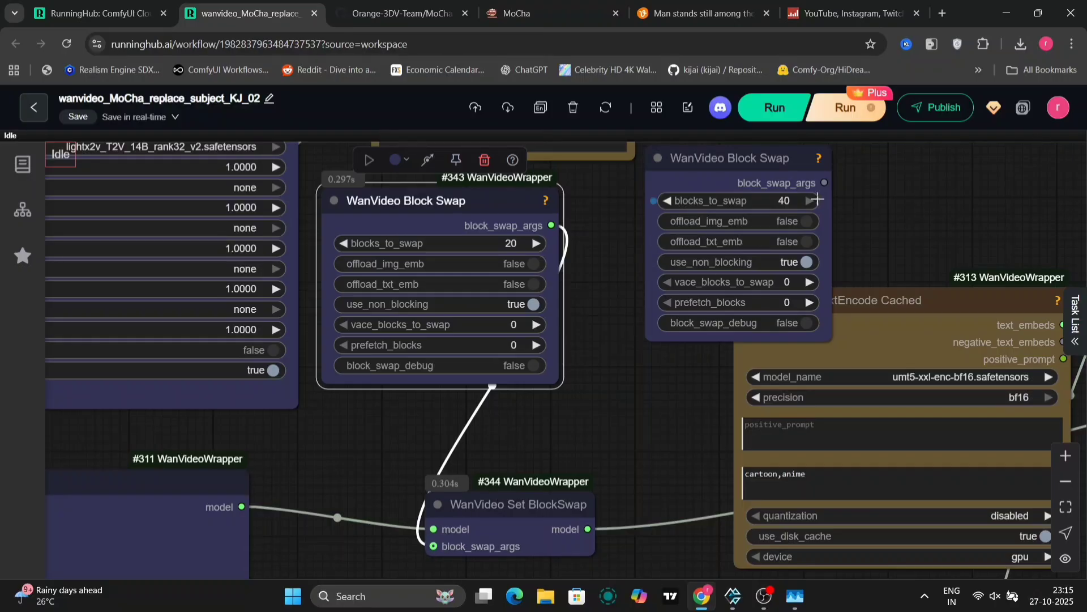
pyautogui.scroll(-3, 671, 399)
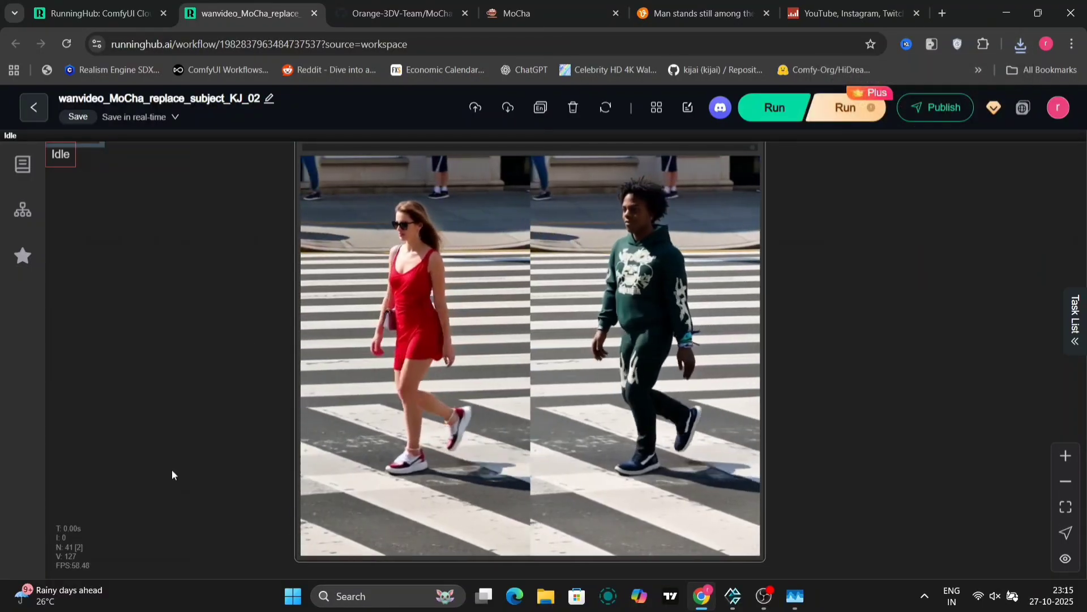
# - Close the hooded-man crosswalk result preview and pan toward the Input Video group
pyautogui.click(171, 469)
pyautogui.scroll(-10, 517, 494)
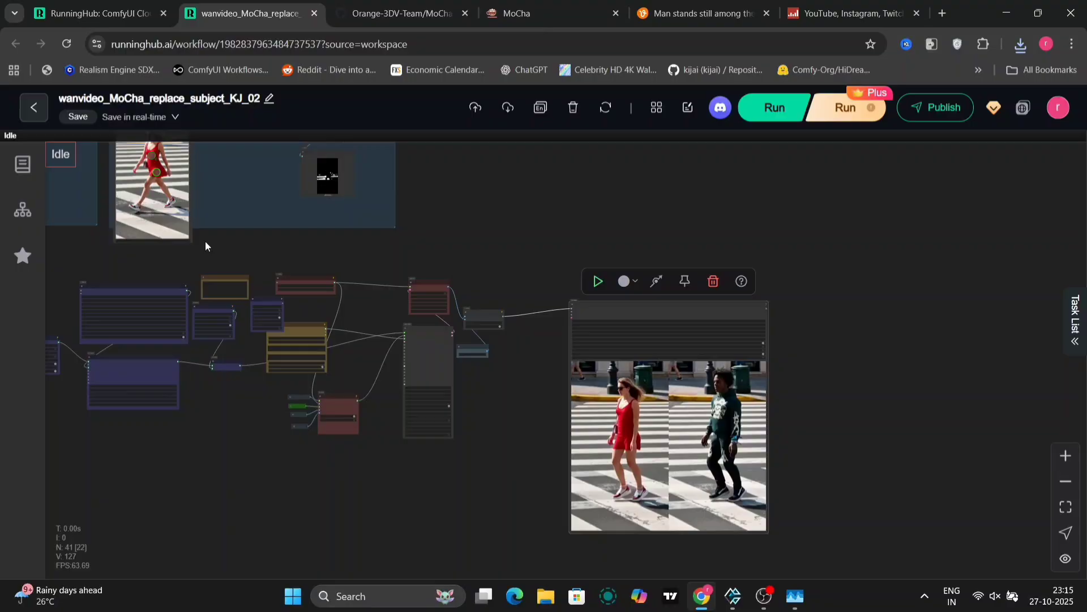
pyautogui.moveTo(252, 254); pyautogui.dragTo(657, 322)
# - Set the Resize Image v2 width to 832 and height to 480
pyautogui.scroll(10, 405, 374)
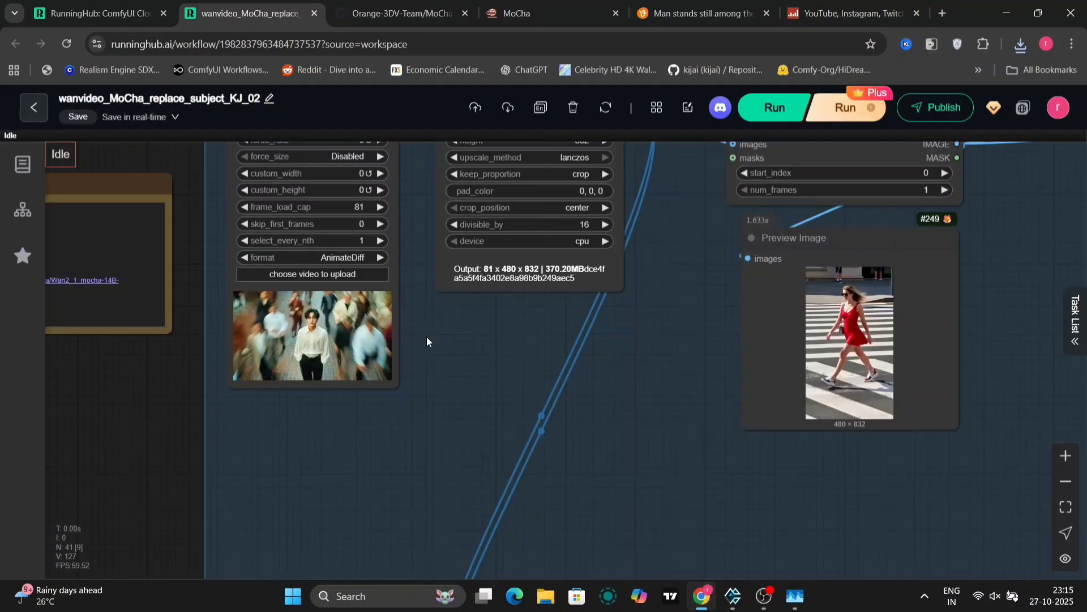
pyautogui.moveTo(414, 237); pyautogui.dragTo(480, 334)
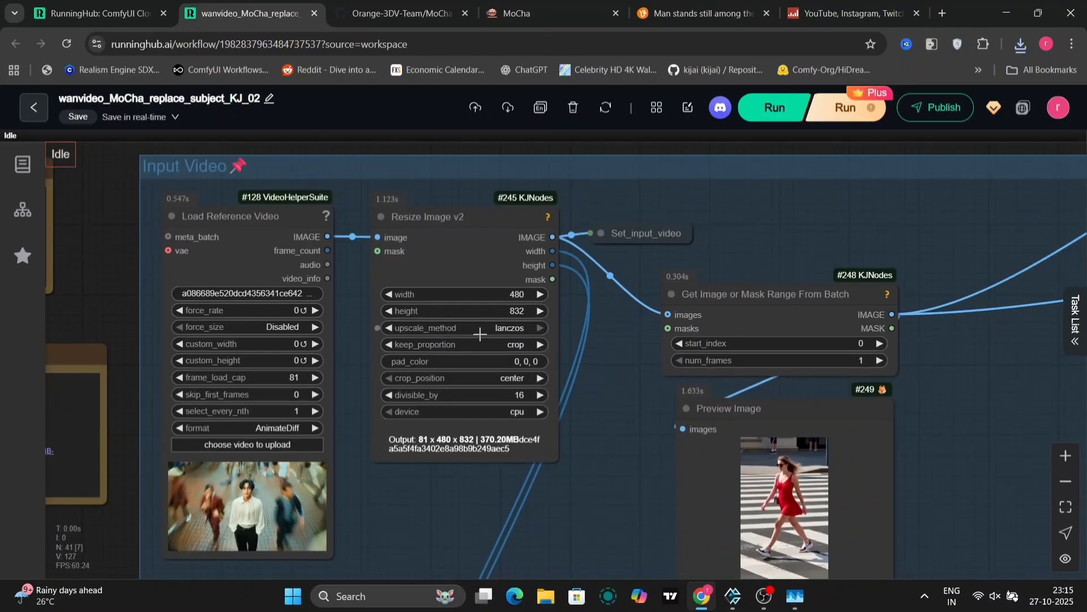
pyautogui.click(494, 299)
pyautogui.write('832')
pyautogui.press('Return')
pyautogui.click(501, 311)
pyautogui.write('480')
pyautogui.press('Return')
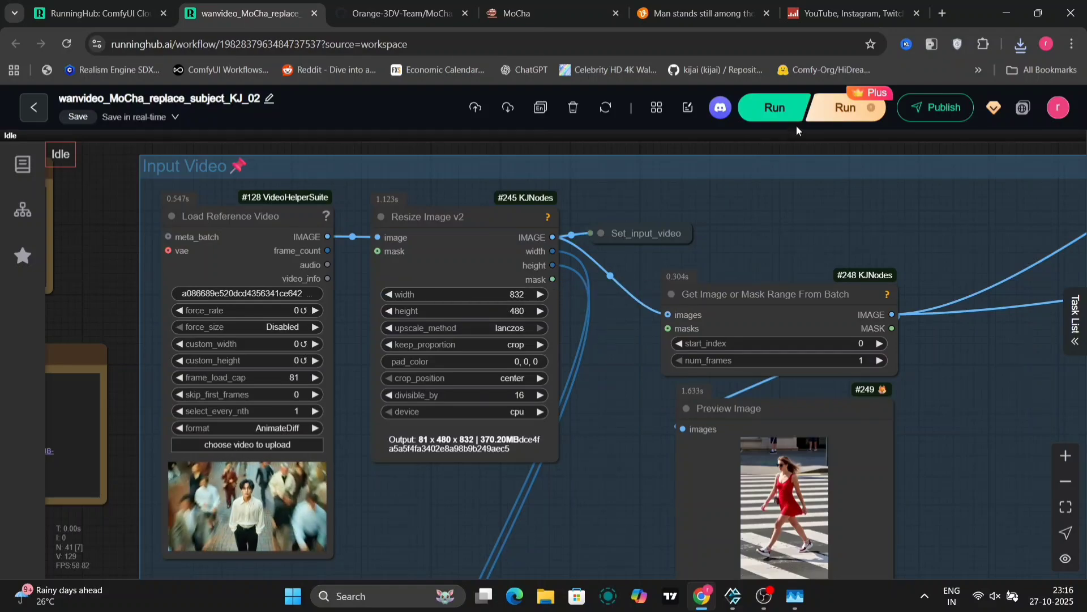
# - Run the workflow and note the previous run's 03:48 run time in the Task List
pyautogui.click(780, 110)
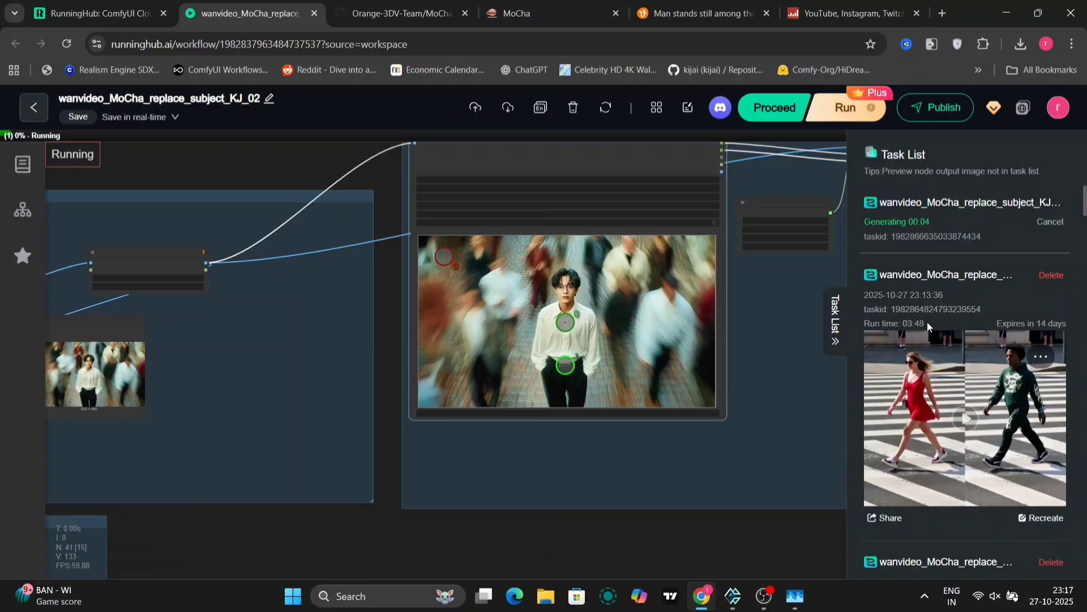
pyautogui.moveTo(927, 323); pyautogui.dragTo(904, 324)
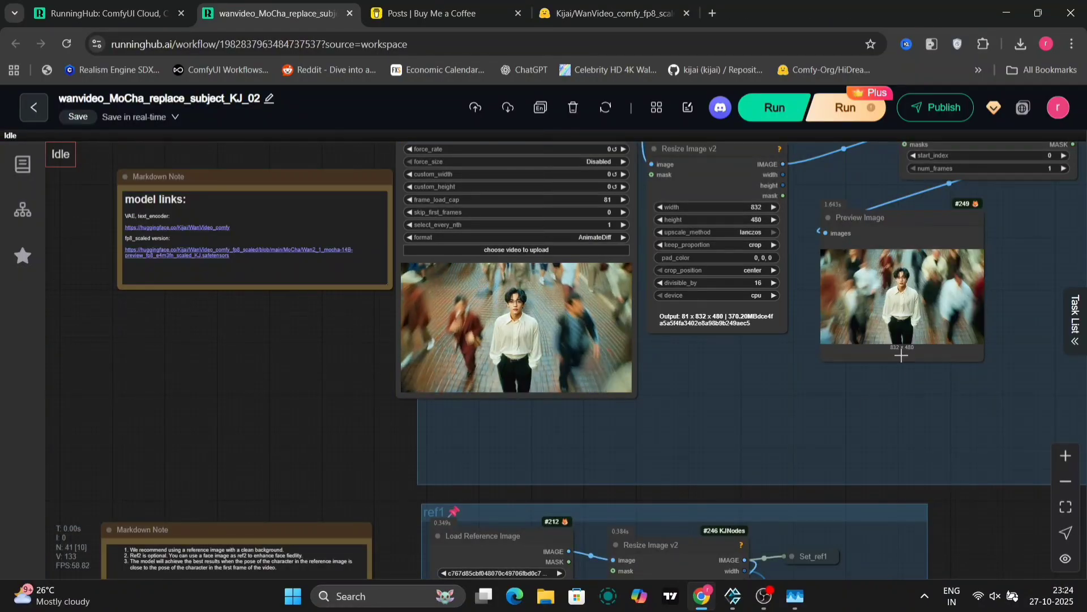
pyautogui.moveTo(729, 497); pyautogui.dragTo(640, 158)
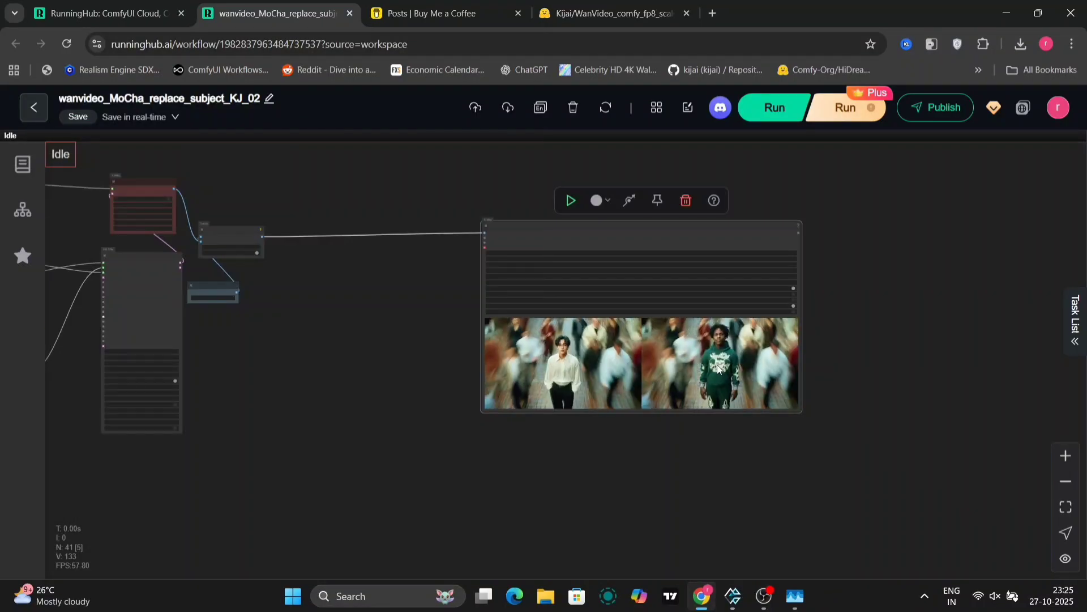
# - Zoom into the crowd result video, then zoom out to the night-street clip in Load Video
pyautogui.scroll(10, 717, 368)
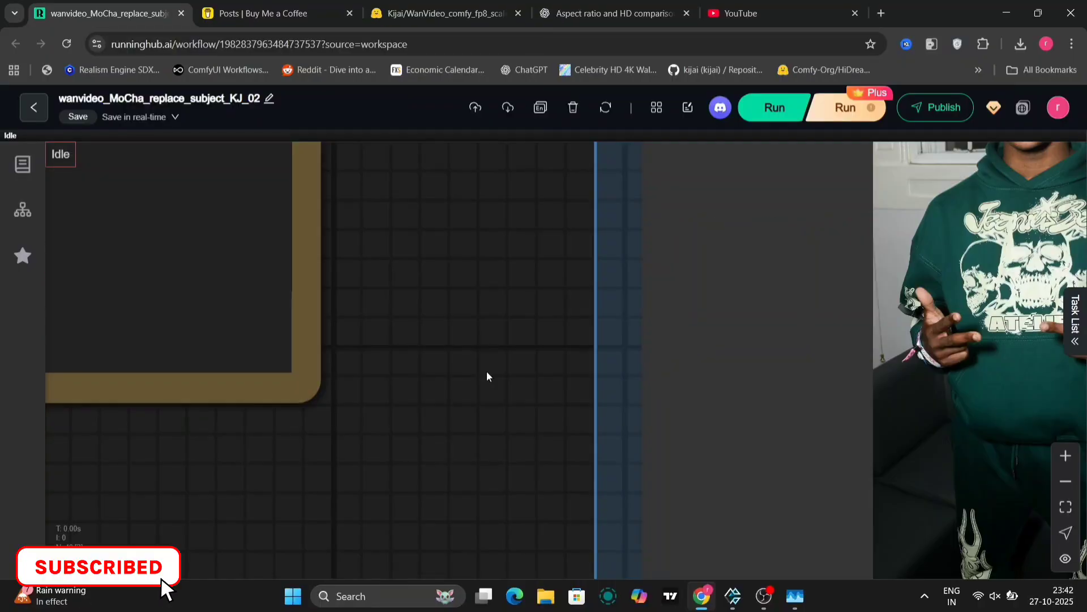
pyautogui.scroll(-5, 487, 372)
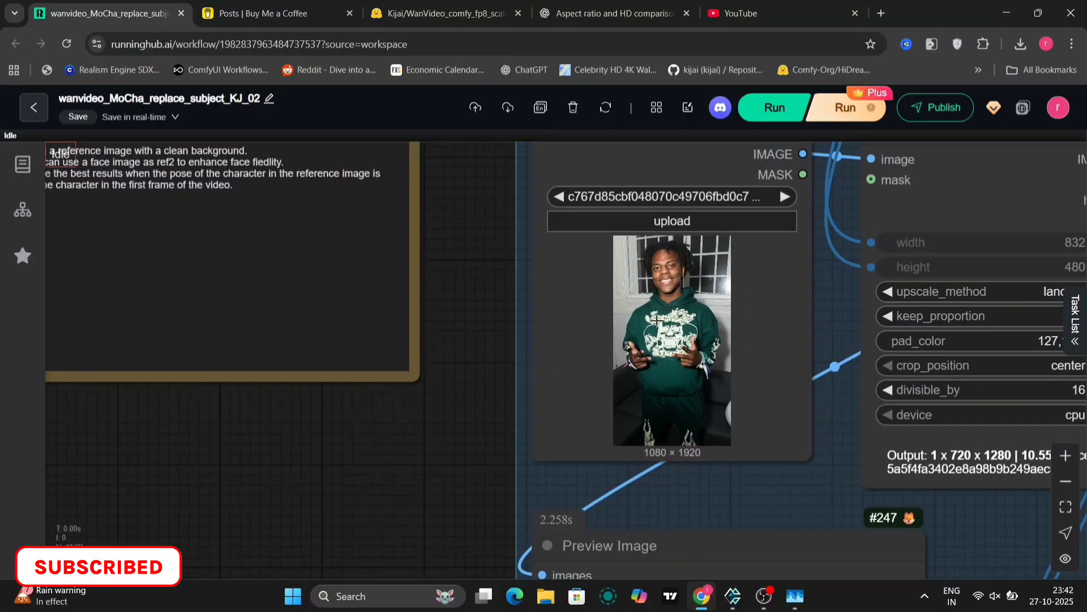
pyautogui.scroll(-5, 466, 307)
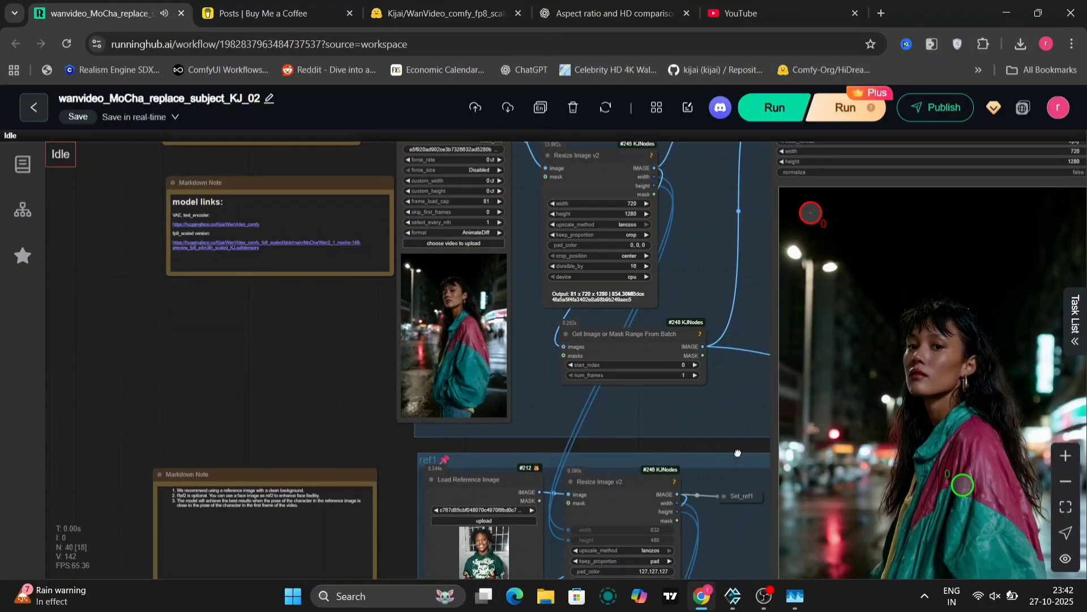
# - Pan to the LoRA and model loader nodes and move the image preview node aside
pyautogui.moveTo(737, 453); pyautogui.dragTo(432, 205)
pyautogui.moveTo(828, 456); pyautogui.dragTo(578, 258)
pyautogui.moveTo(542, 304); pyautogui.dragTo(429, 282)
pyautogui.moveTo(813, 335); pyautogui.dragTo(452, 458)
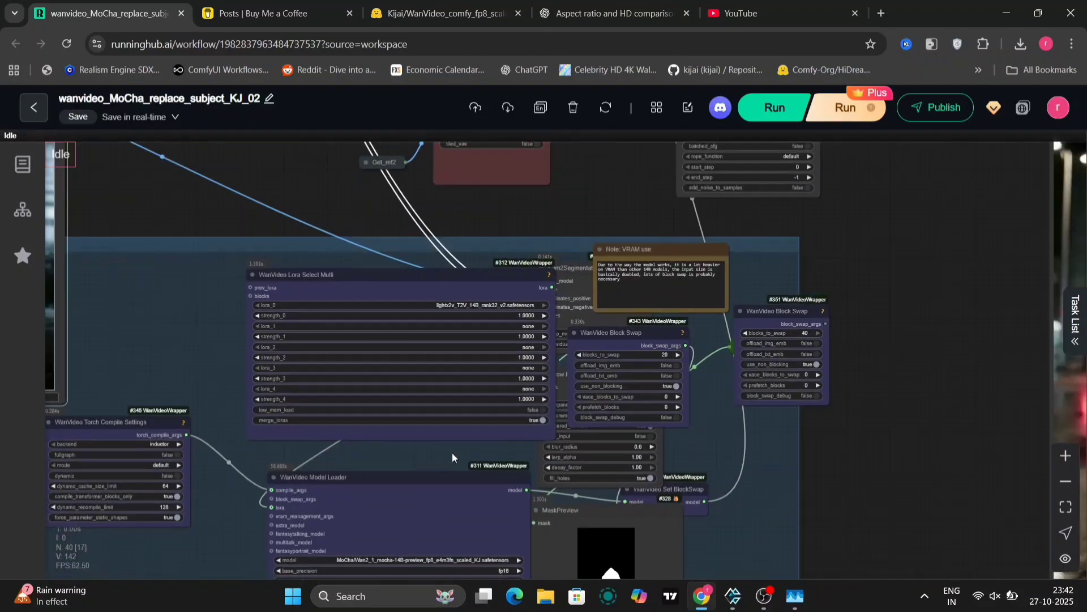
# - Move Lora Select Multi left, place block swap #351 beside #343, and select MaskPreview
pyautogui.moveTo(518, 282); pyautogui.dragTo(345, 255)
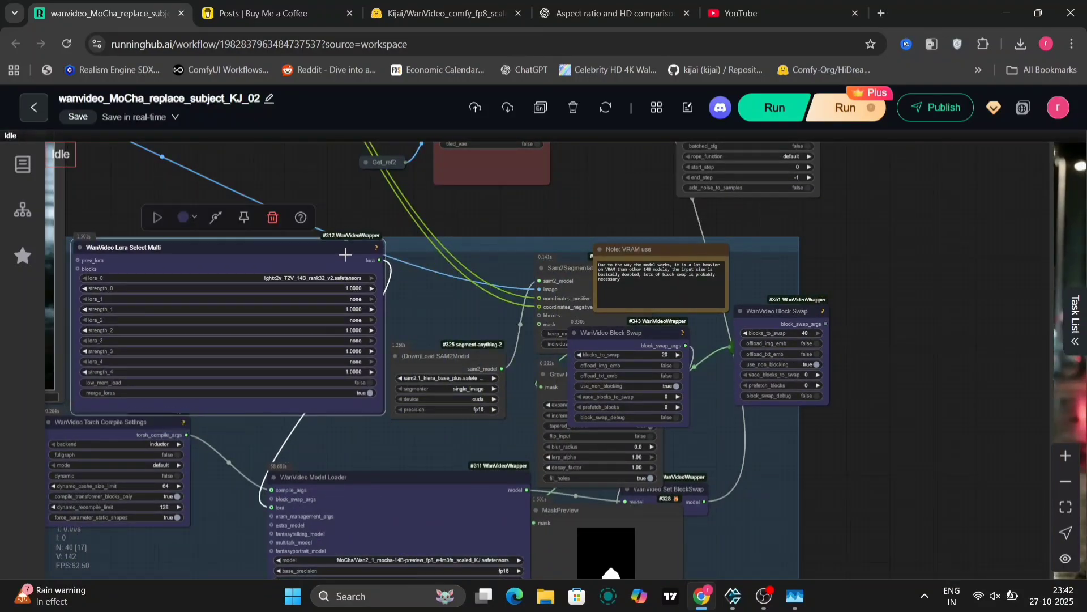
pyautogui.moveTo(648, 342); pyautogui.dragTo(567, 361)
pyautogui.moveTo(808, 311); pyautogui.dragTo(785, 361)
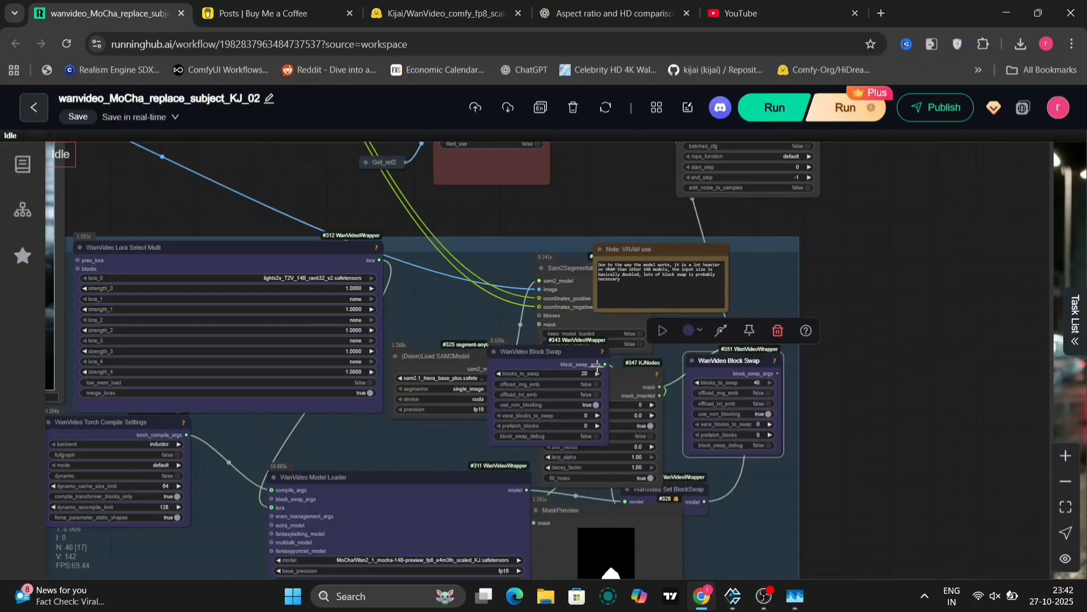
pyautogui.moveTo(732, 498); pyautogui.dragTo(579, 315)
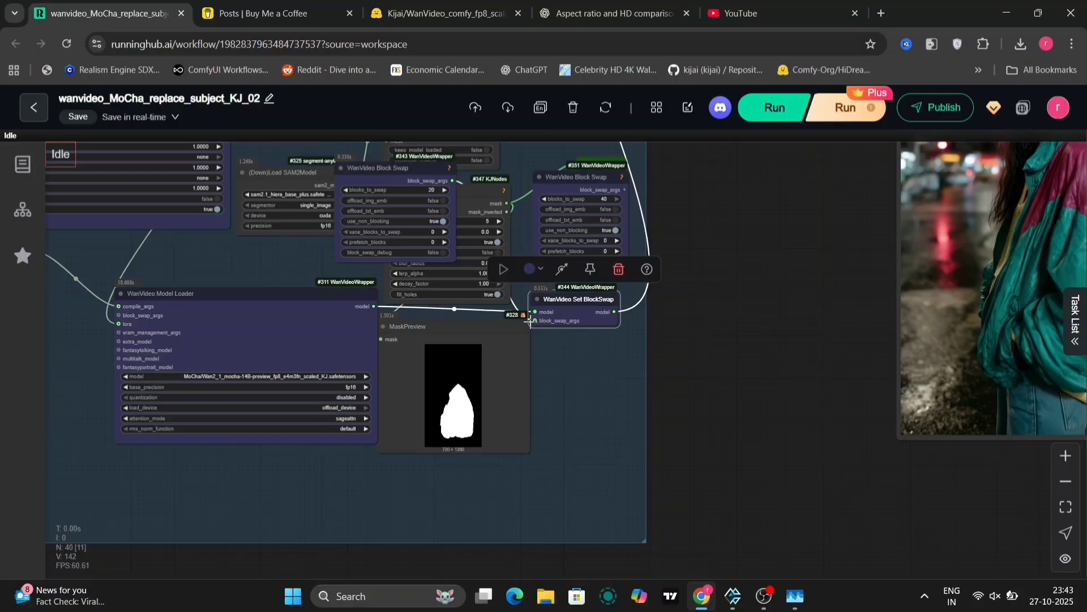
pyautogui.click(510, 368)
pyautogui.scroll(-5, 611, 481)
pyautogui.moveTo(929, 311); pyautogui.dragTo(634, 395)
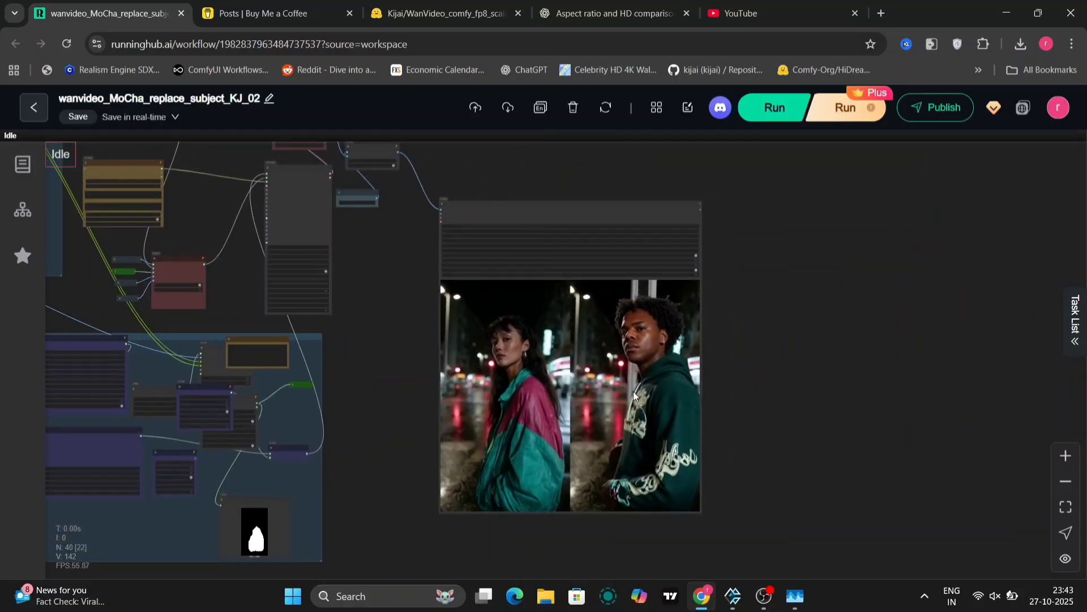
pyautogui.scroll(3, 726, 351)
pyautogui.moveTo(723, 351); pyautogui.dragTo(753, 283)
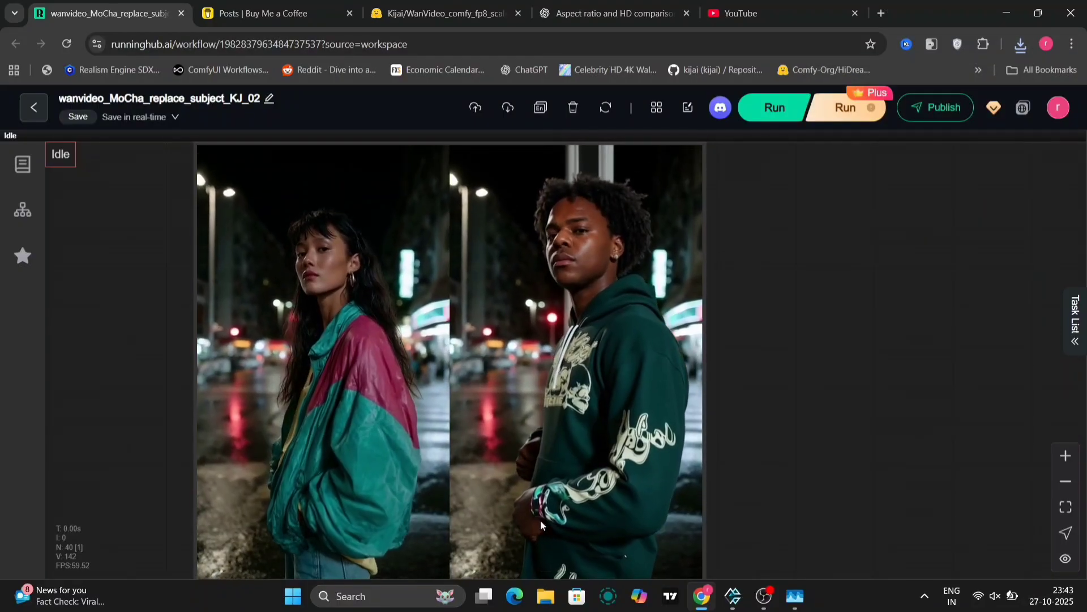
pyautogui.moveTo(810, 406); pyautogui.dragTo(793, 388)
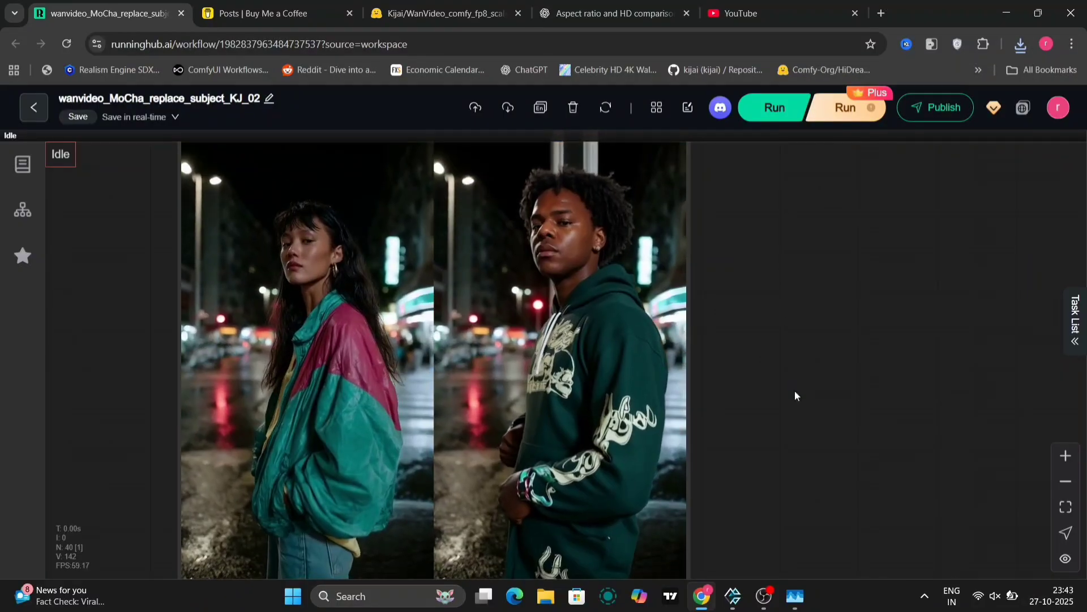
pyautogui.scroll(-5, 136, 304)
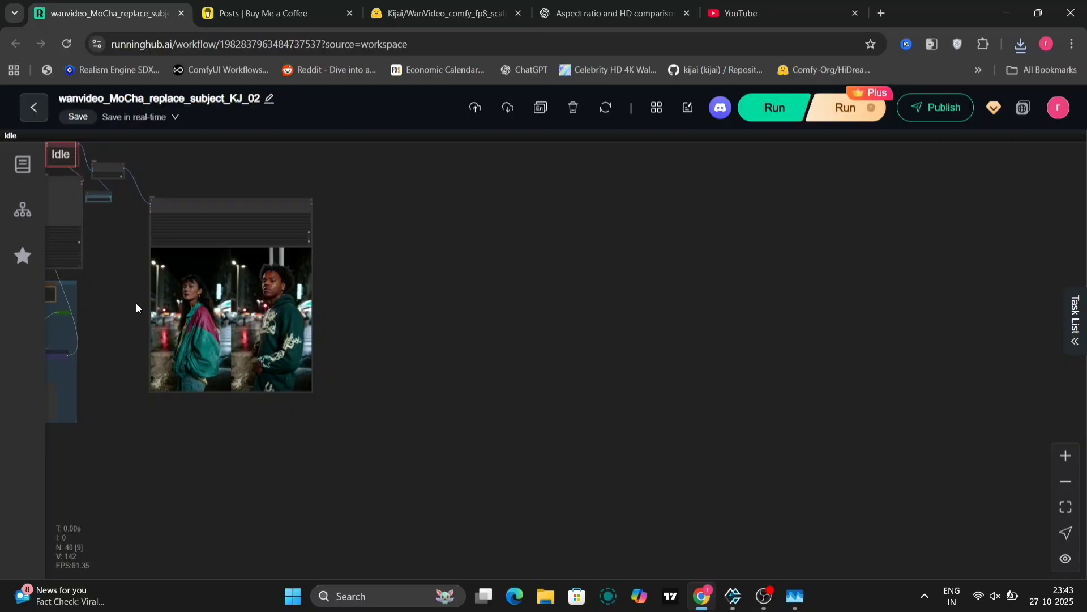
pyautogui.press('.')
pyautogui.scroll(10, 391, 321)
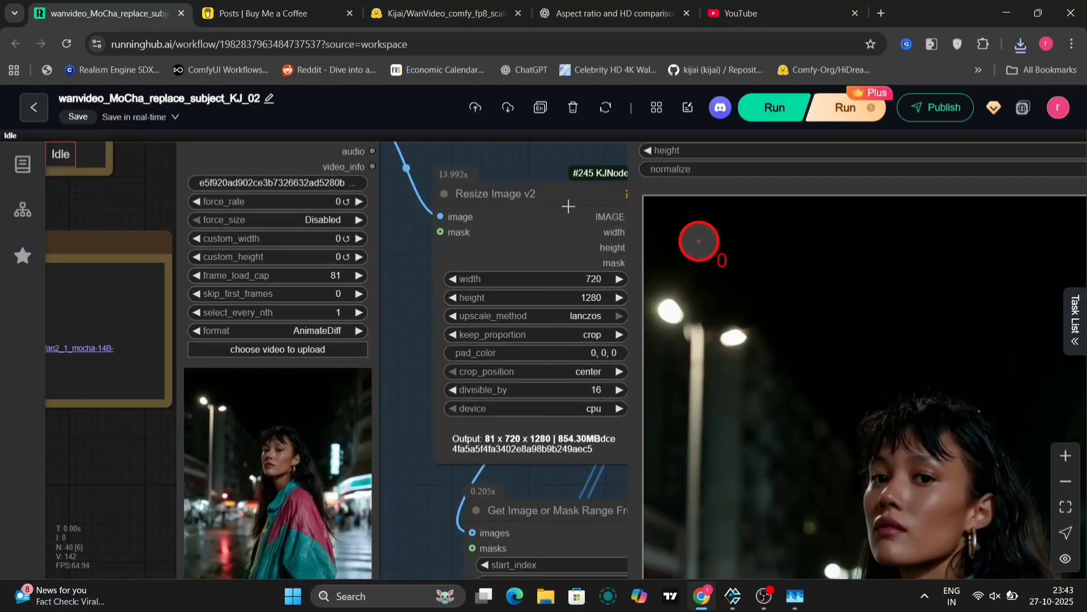
pyautogui.moveTo(568, 206); pyautogui.dragTo(542, 205)
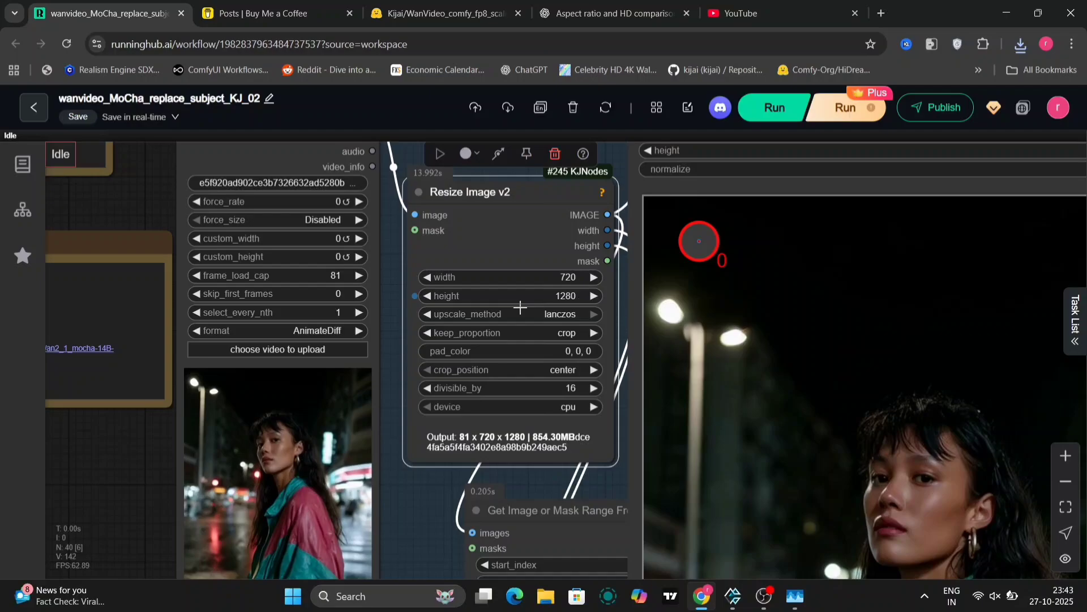
pyautogui.scroll(-5, 424, 506)
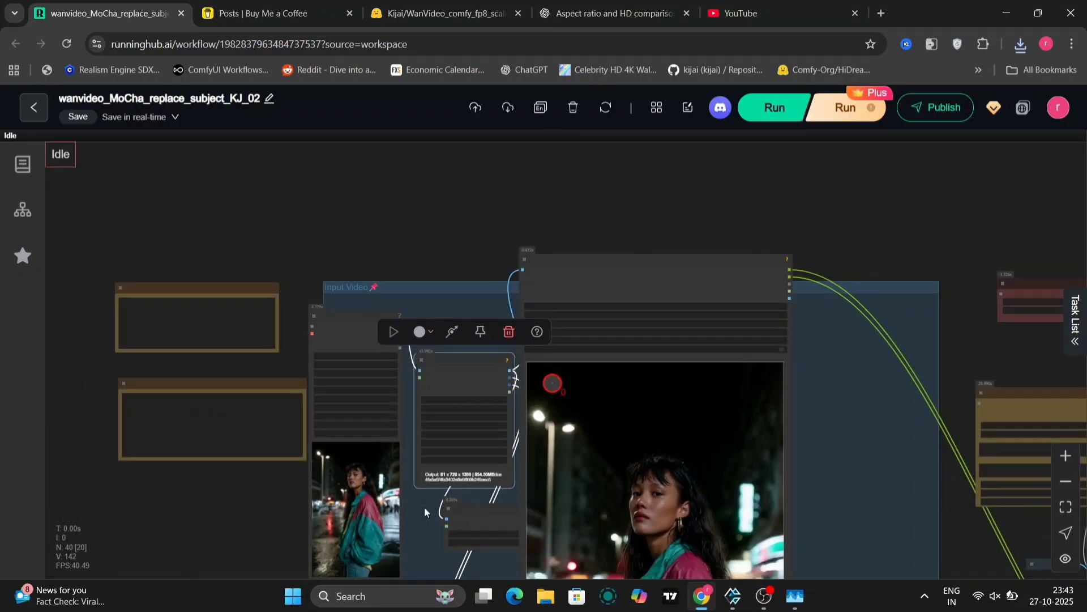
pyautogui.scroll(5, 419, 238)
pyautogui.moveTo(415, 233); pyautogui.dragTo(422, 179)
pyautogui.scroll(10, 430, 362)
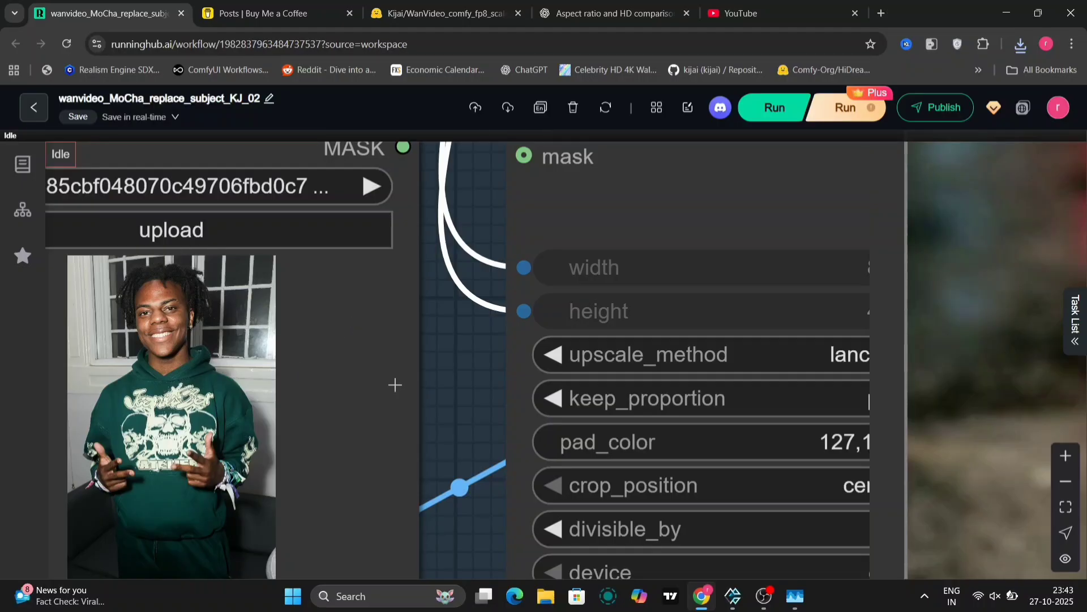
pyautogui.scroll(-10, 395, 384)
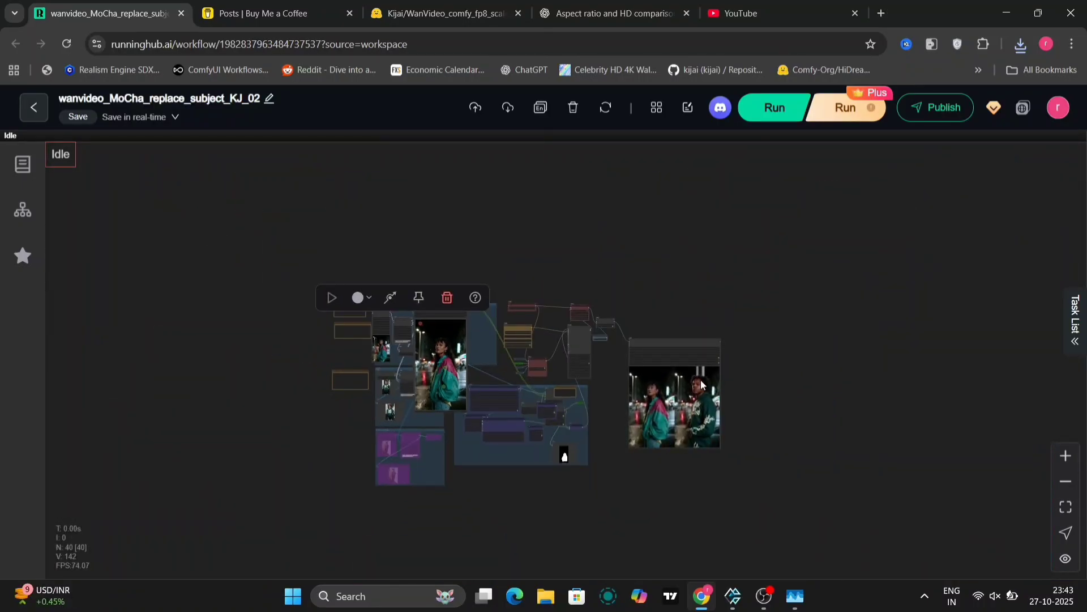
pyautogui.scroll(10, 701, 379)
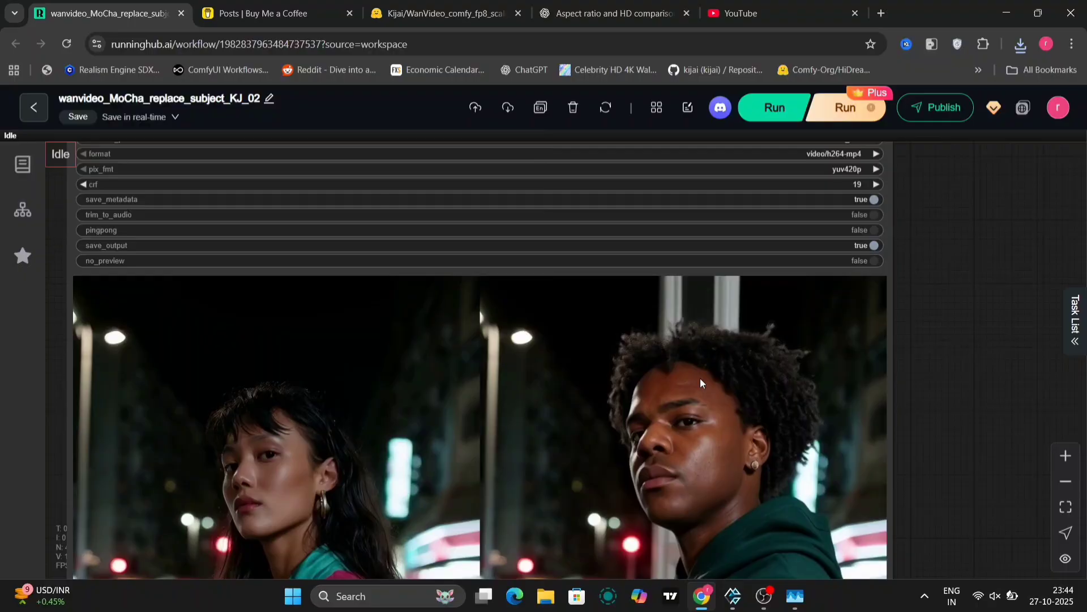
pyautogui.moveTo(956, 444); pyautogui.dragTo(970, 324)
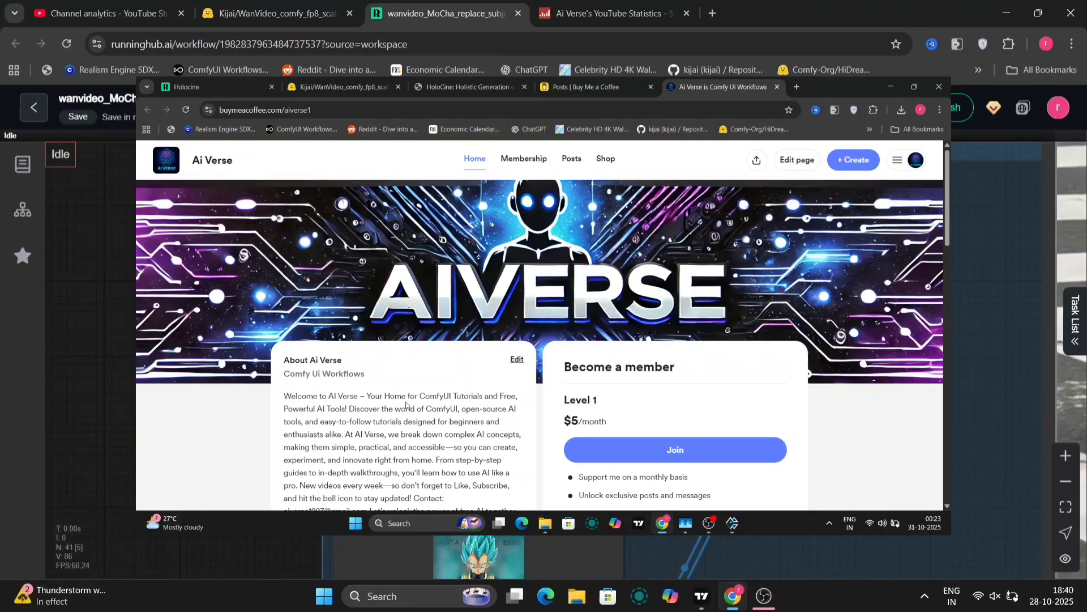
# - Scroll the Ai Verse page past the membership tiers to the Posts list and support form
pyautogui.scroll(-5, 405, 404)
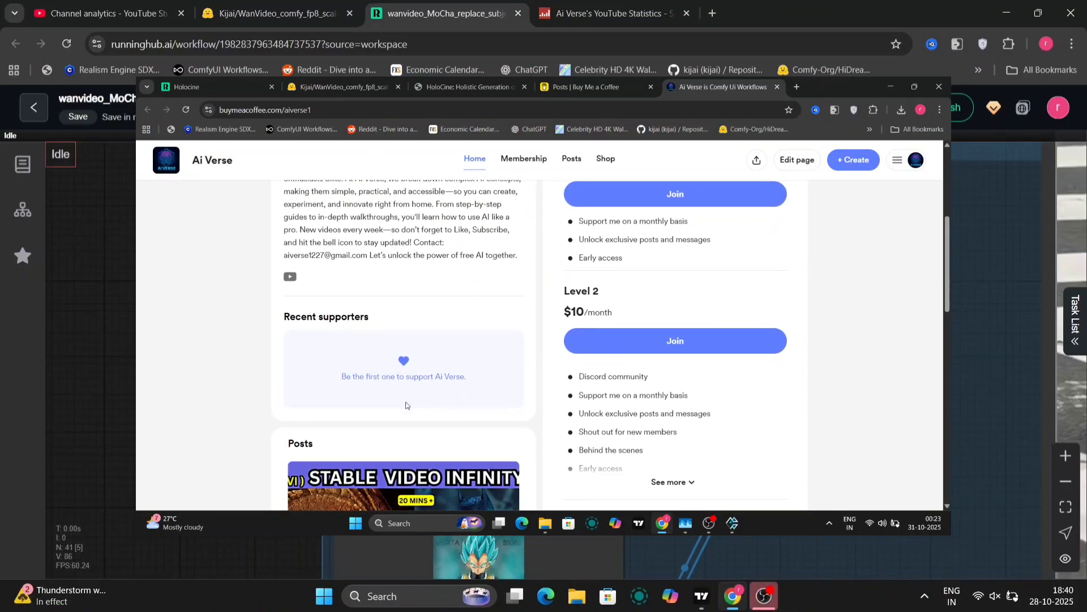
pyautogui.scroll(-8, 406, 404)
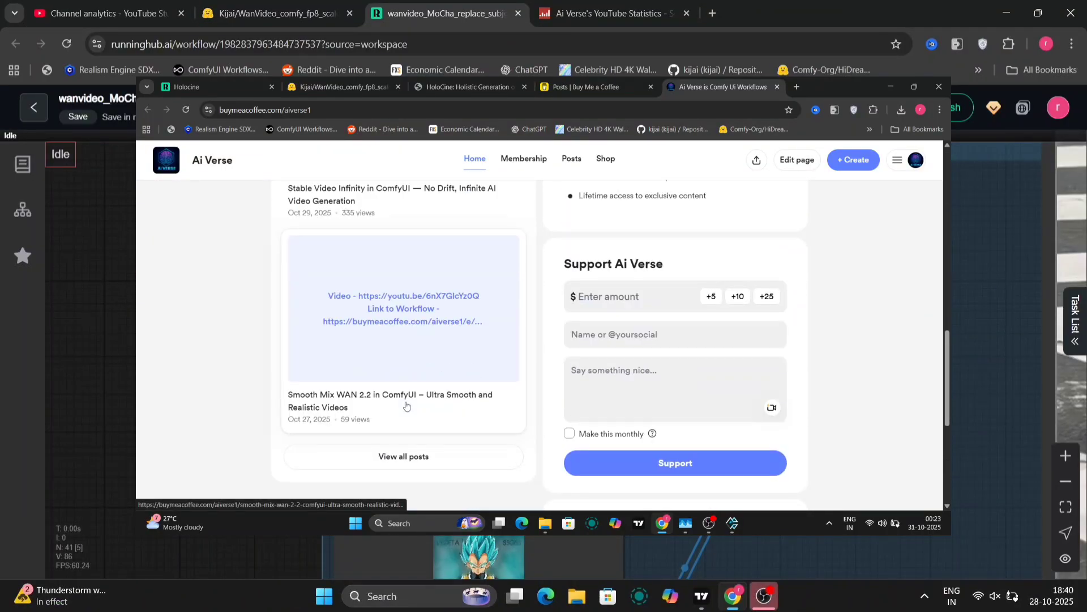
pyautogui.scroll(-3, 405, 404)
# - Zoom out from Load Reference Image and pan via Mocha Embeds to the Vegeta output and comparison
pyautogui.scroll(1, 406, 405)
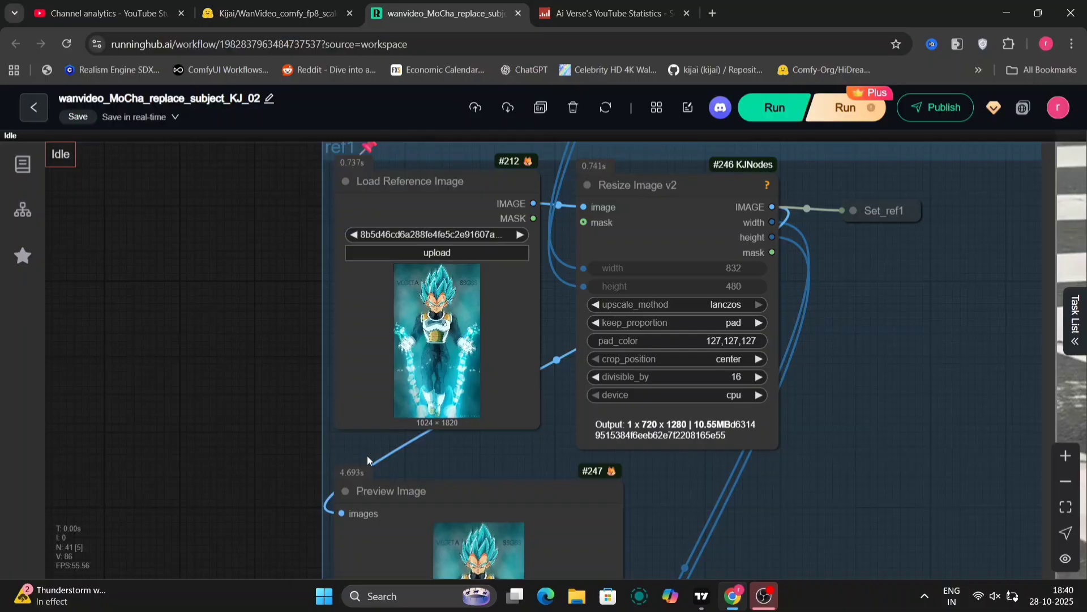
pyautogui.scroll(3, 559, 342)
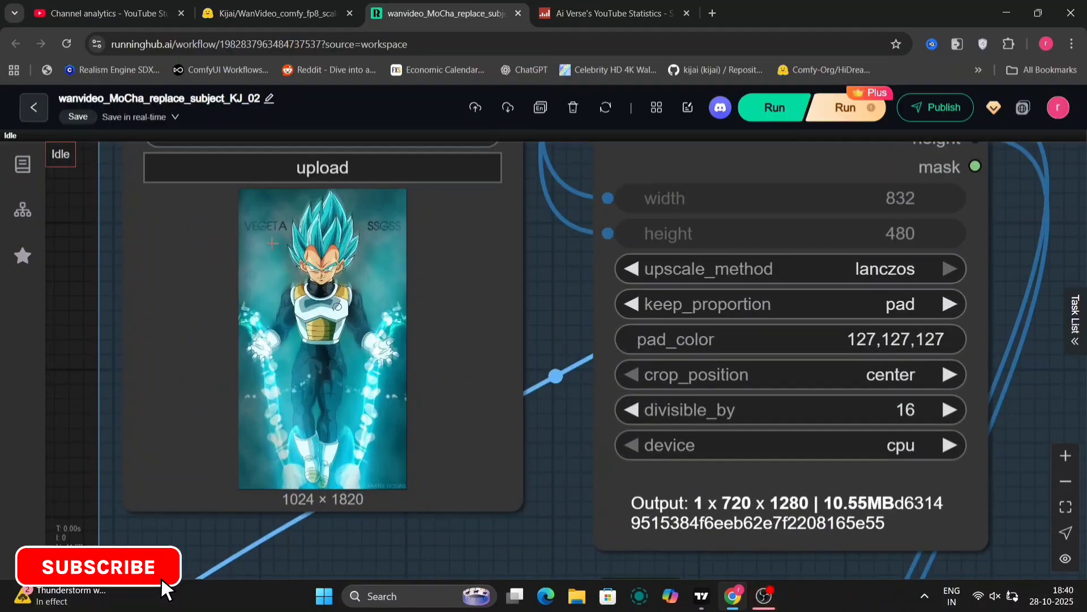
pyautogui.scroll(-6, 582, 309)
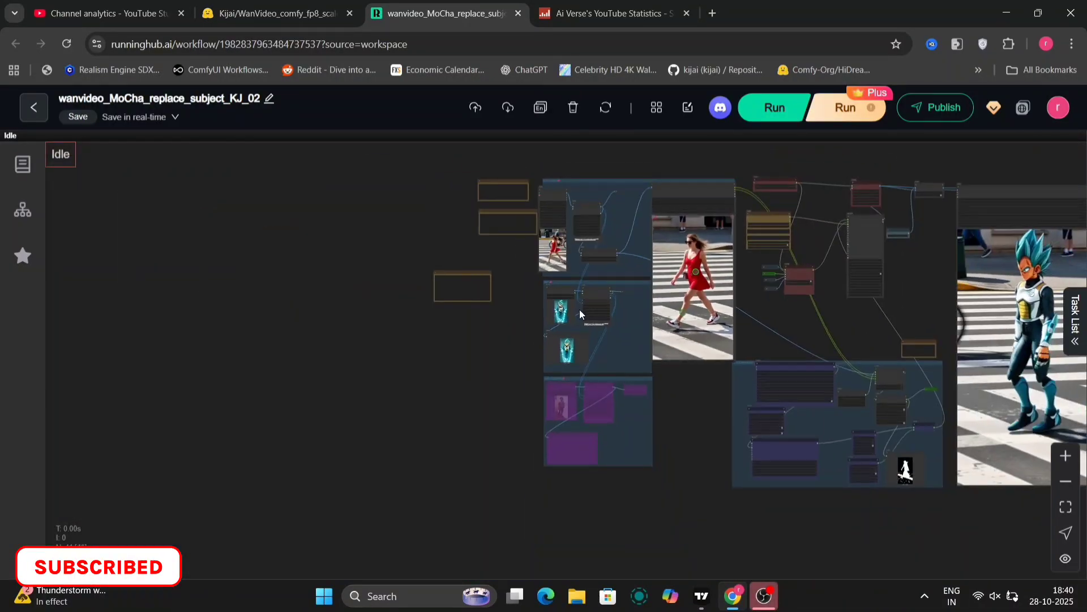
pyautogui.scroll(5, 762, 298)
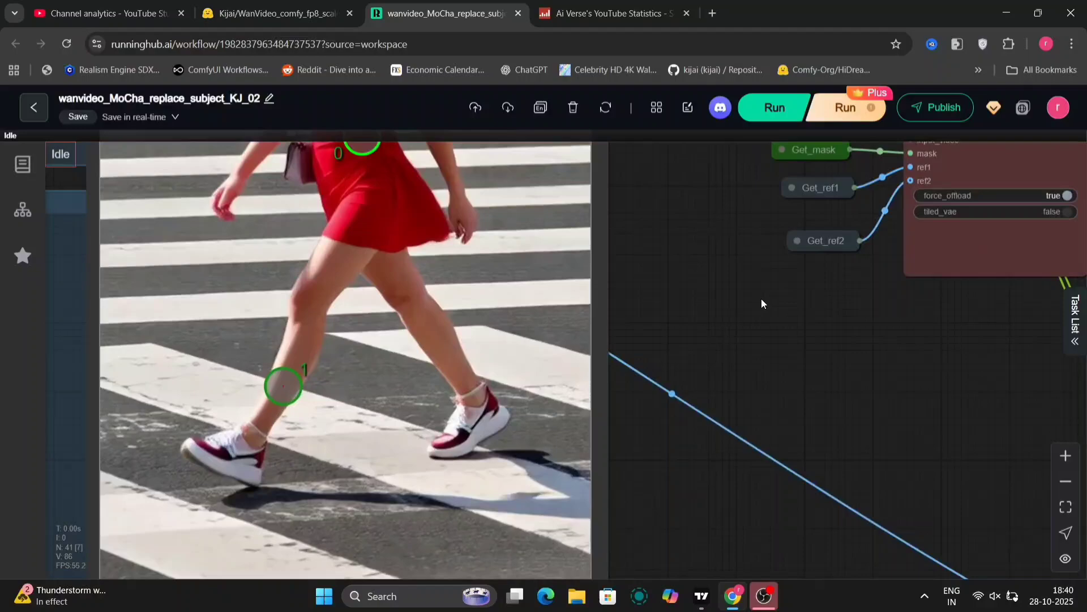
pyautogui.moveTo(681, 227); pyautogui.dragTo(993, 451)
pyautogui.scroll(-4, 659, 392)
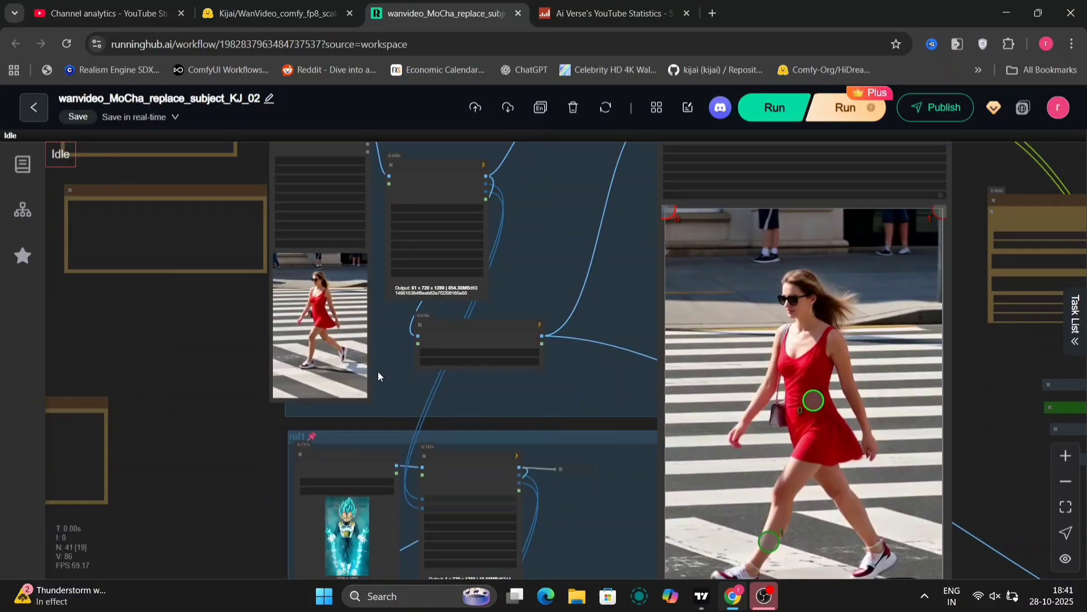
pyautogui.moveTo(378, 376); pyautogui.dragTo(208, 369)
pyautogui.scroll(-2, 577, 383)
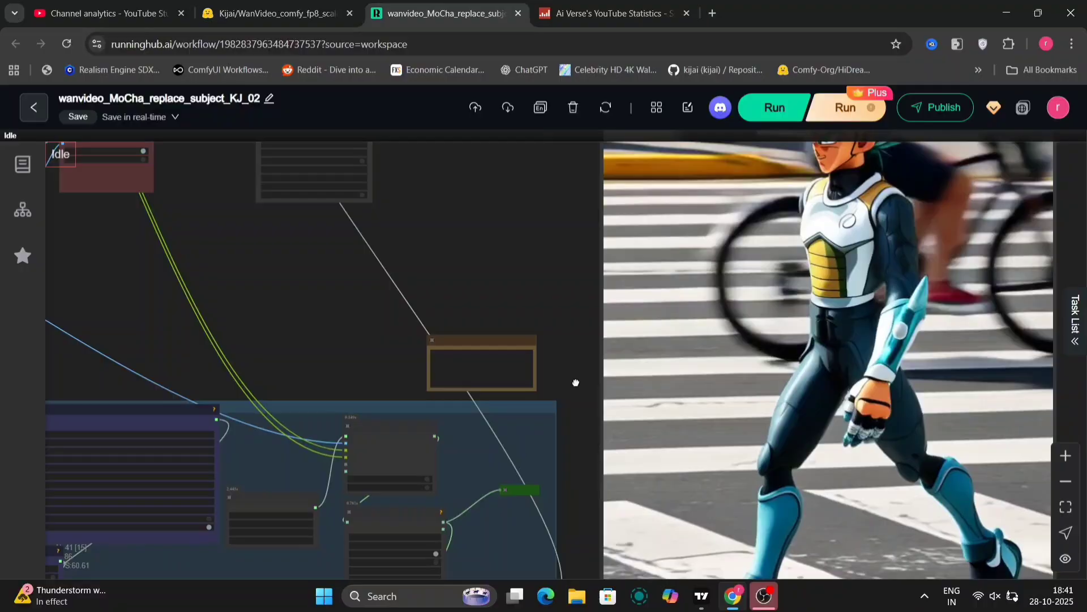
pyautogui.scroll(-3, 491, 440)
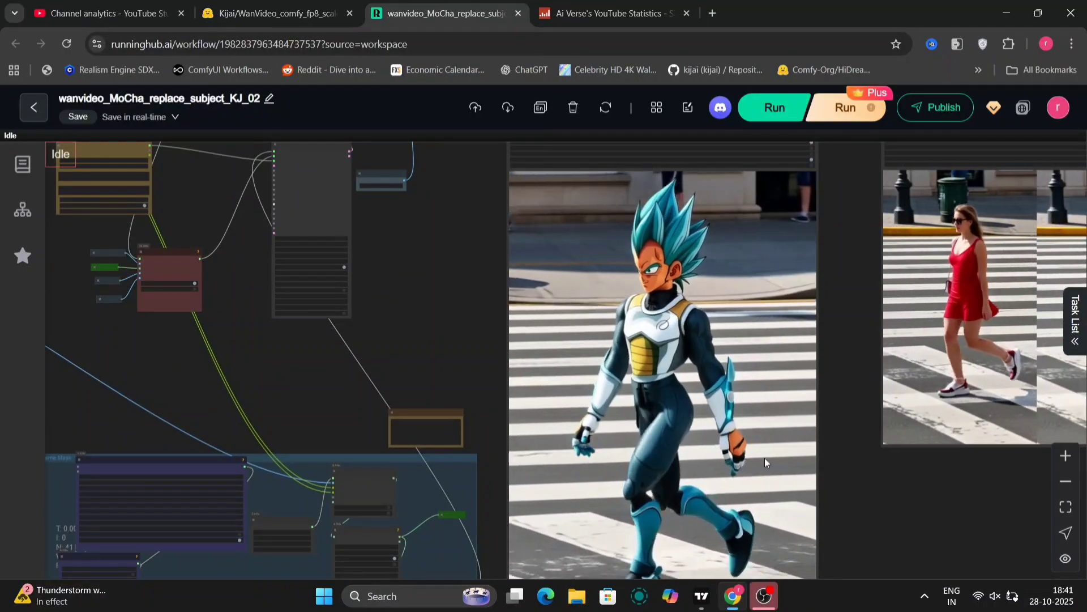
pyautogui.moveTo(872, 494); pyautogui.dragTo(791, 440)
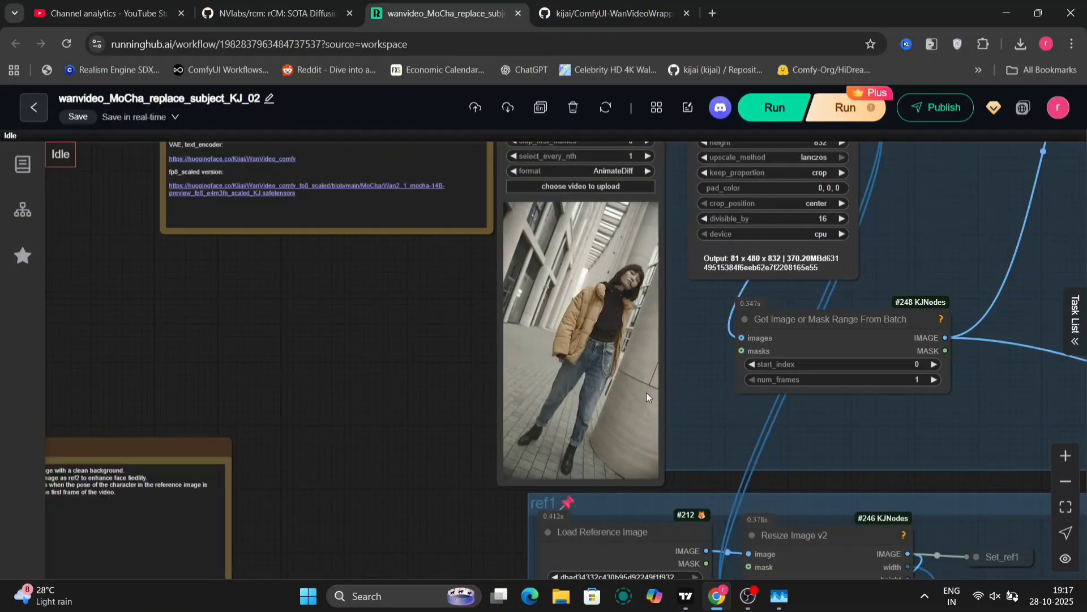
# - Pan from the puffer-jacket input video and TextEncode prompt to the reference image loader
pyautogui.moveTo(435, 521); pyautogui.dragTo(307, 136)
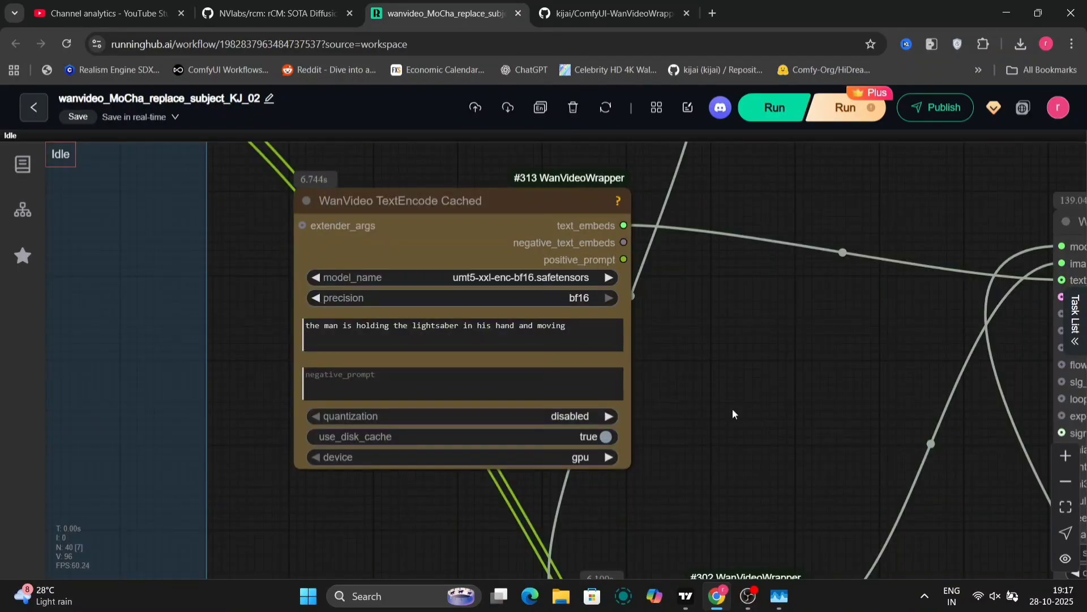
pyautogui.scroll(-10, 733, 409)
pyautogui.scroll(6, 799, 341)
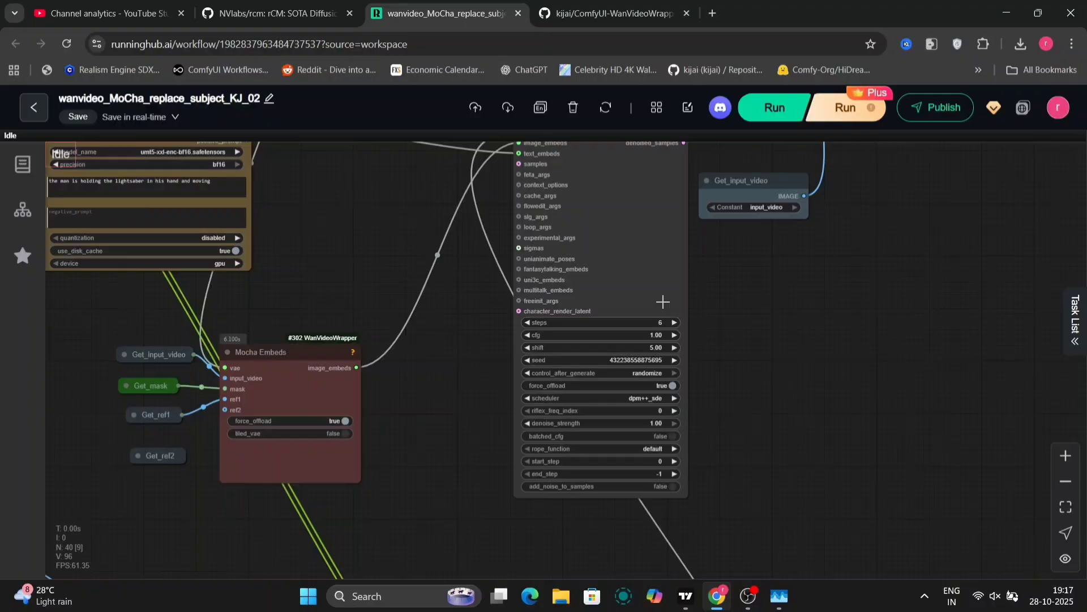
pyautogui.scroll(-8, 598, 423)
pyautogui.scroll(8, 514, 393)
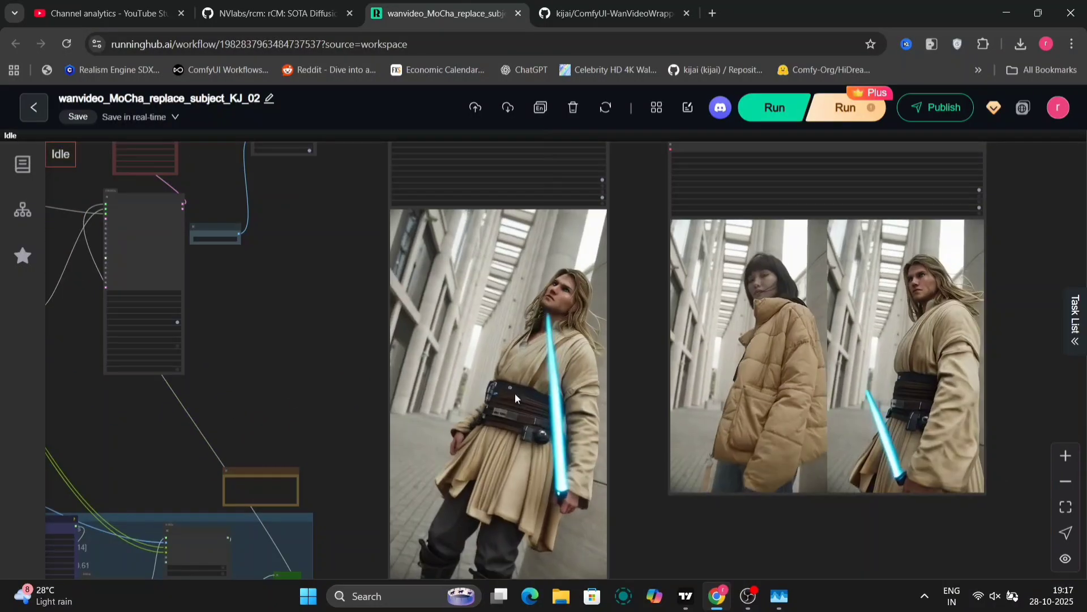
# - Frame both lightsaber-Jedi output previews, then pan to the WanVideo Block Swap group
pyautogui.moveTo(1038, 357); pyautogui.dragTo(895, 299)
pyautogui.scroll(5, 646, 358)
pyautogui.scroll(-4, 896, 299)
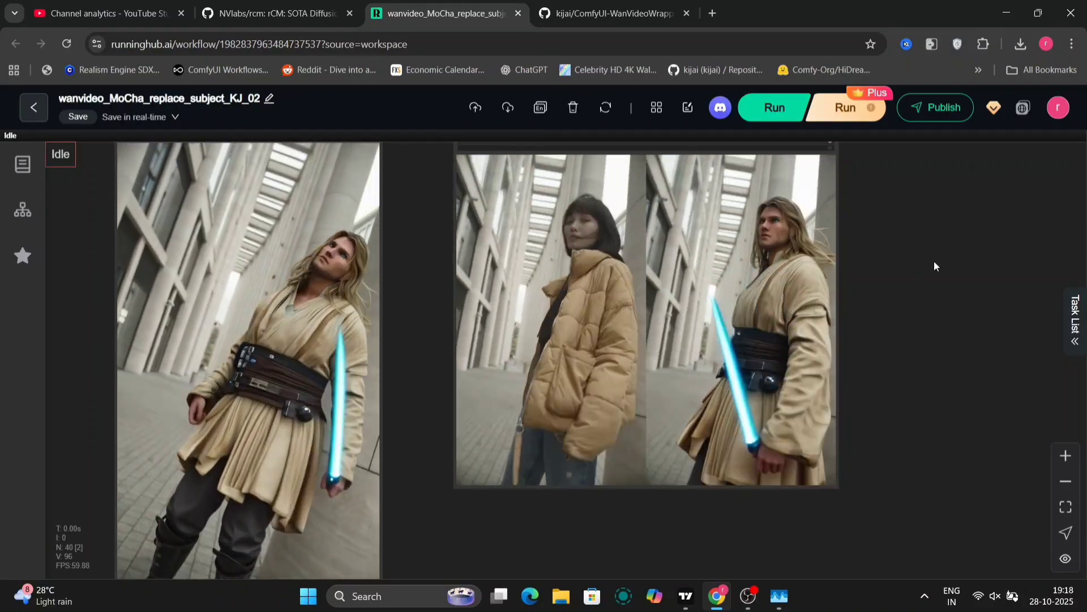
pyautogui.moveTo(412, 347); pyautogui.dragTo(435, 351)
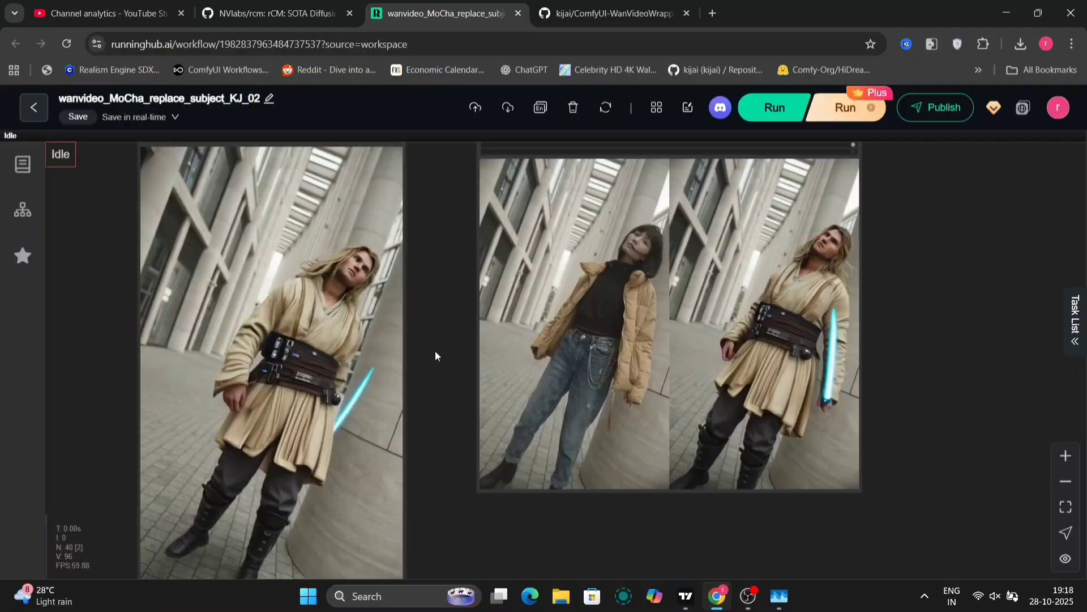
pyautogui.moveTo(447, 491); pyautogui.dragTo(767, 359)
pyautogui.scroll(3, 776, 379)
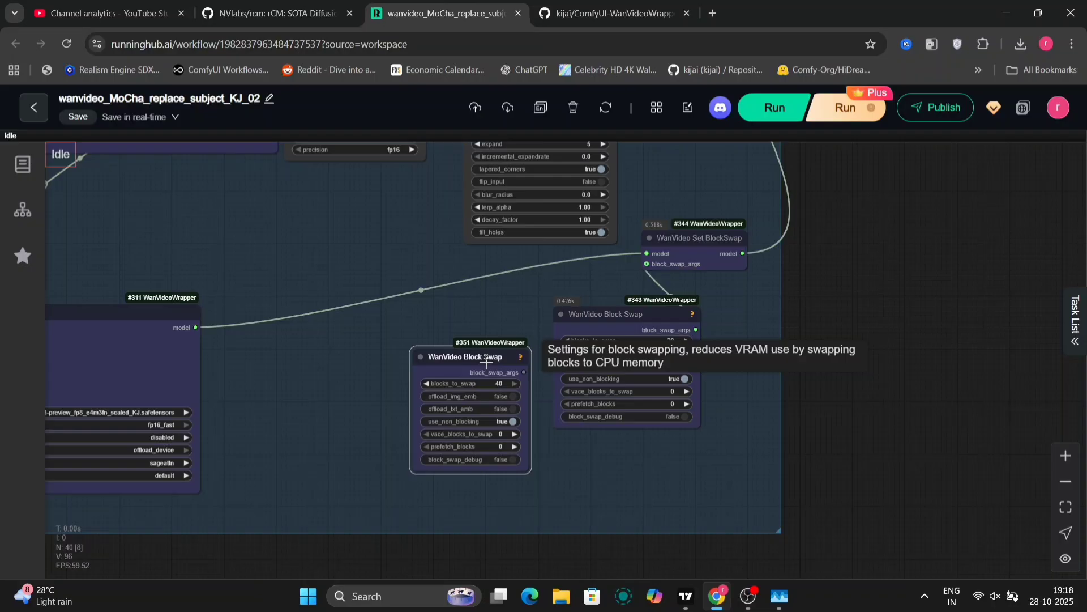
# - Place a Note reading 'for Low Vram Users' next to the 40-block WanVideo Block Swap node
pyautogui.doubleClick(334, 393)
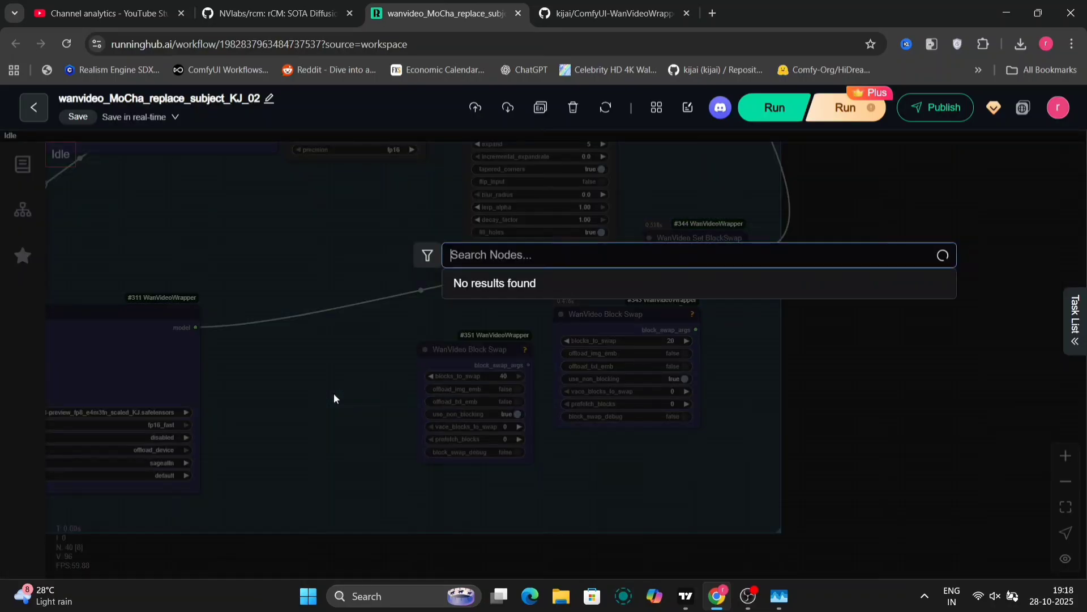
pyautogui.write('note')
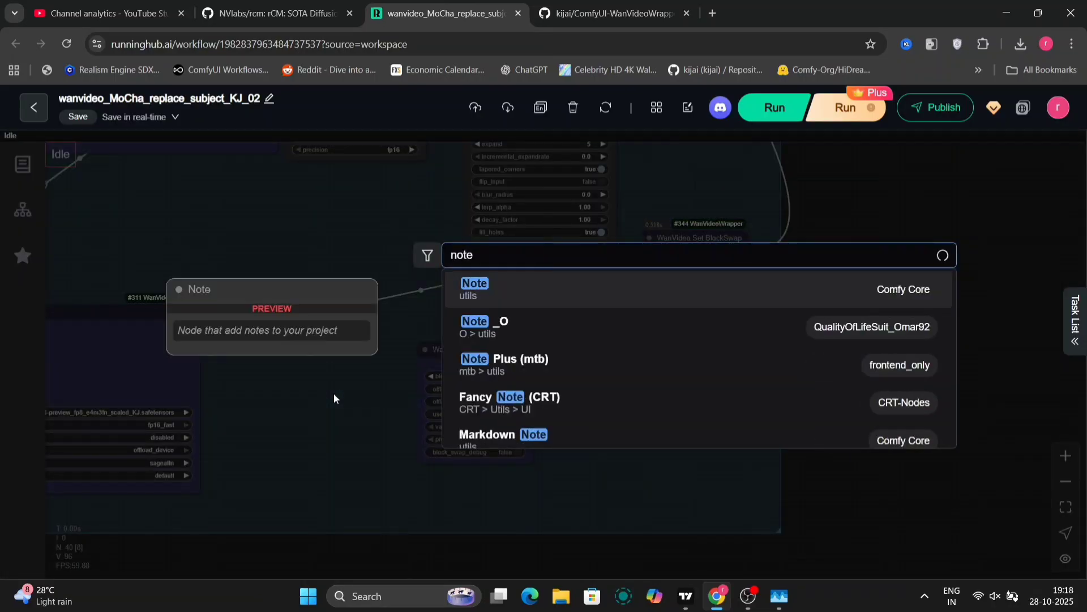
pyautogui.click(502, 291)
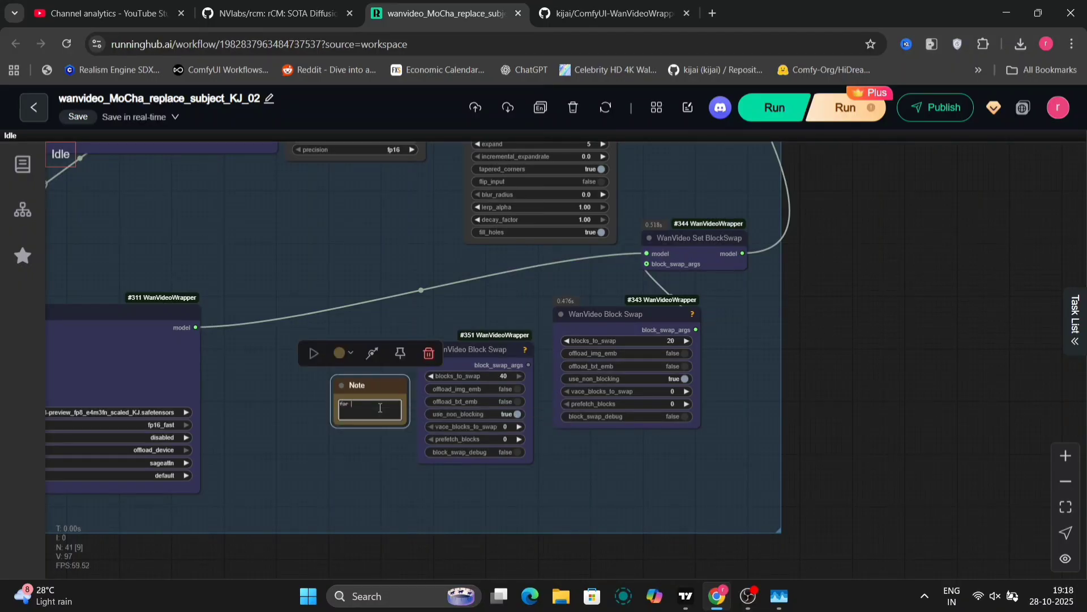
pyautogui.write('for Low Vram Users')
pyautogui.click(465, 293)
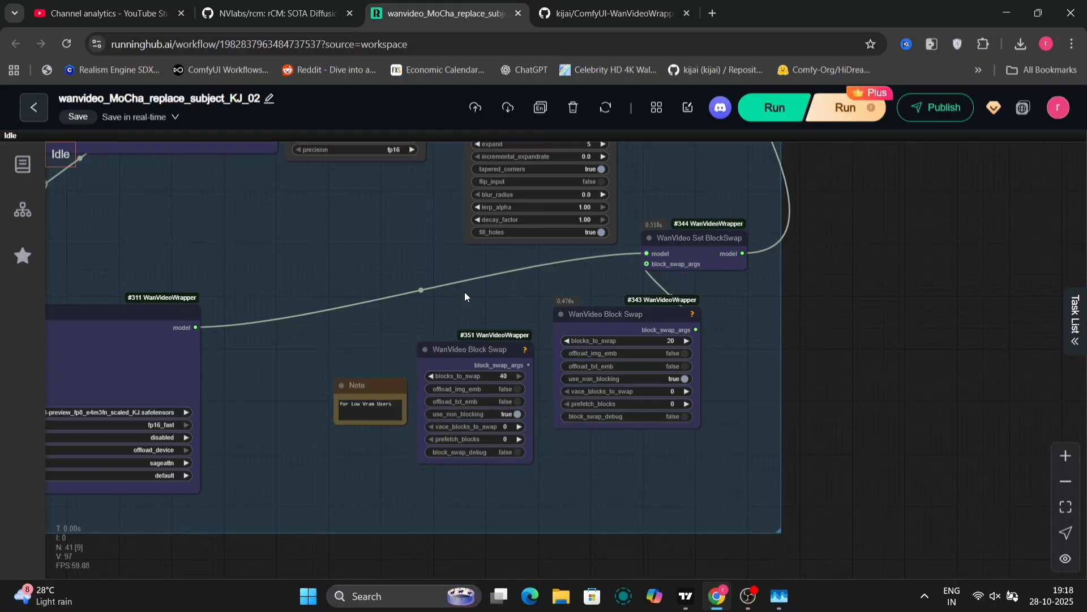